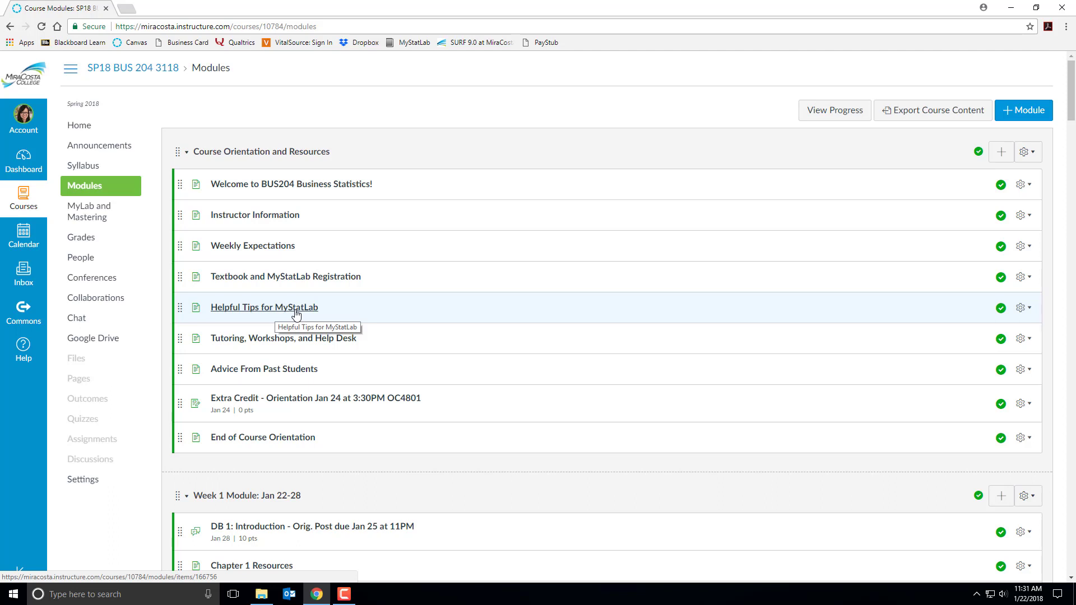
# - Open Question 1 of the Chapter 3 Homework assignment in the Week 3 module
pyautogui.scroll(-15, 296, 314)
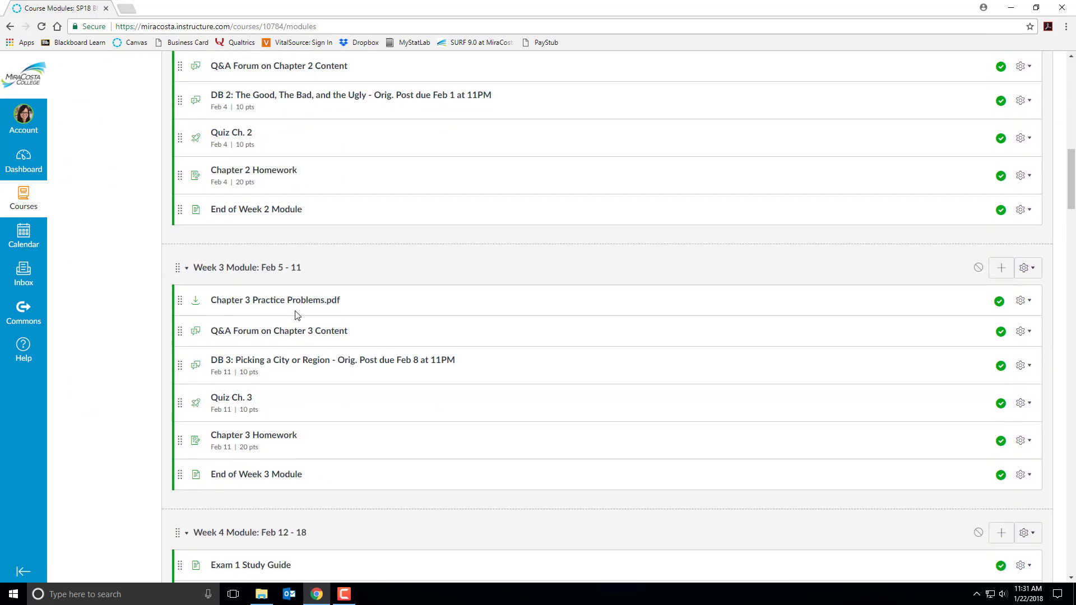
pyautogui.scroll(-2, 297, 315)
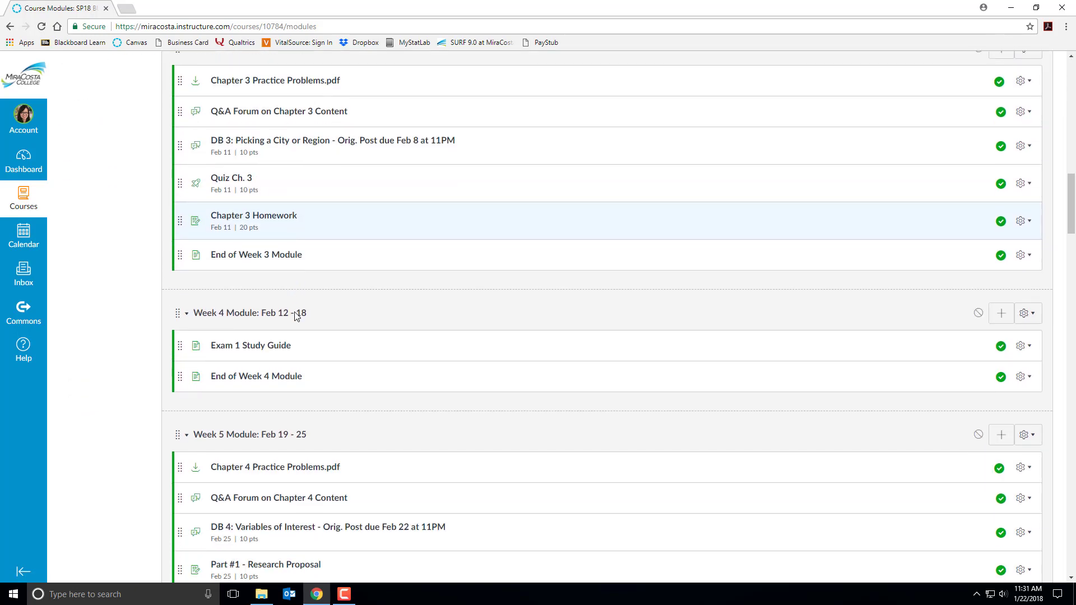
pyautogui.click(267, 218)
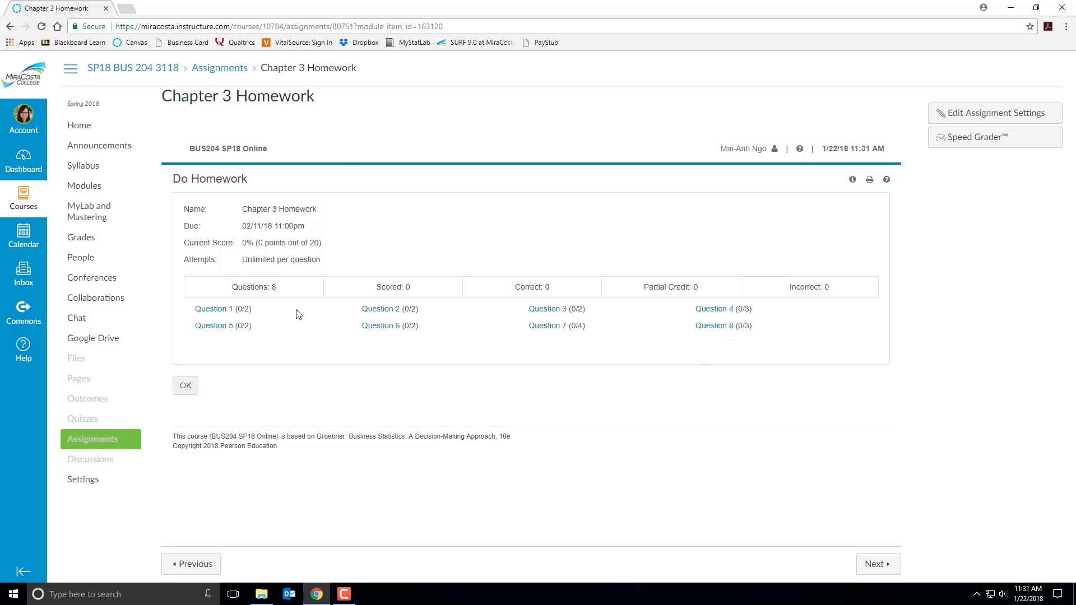
pyautogui.click(217, 311)
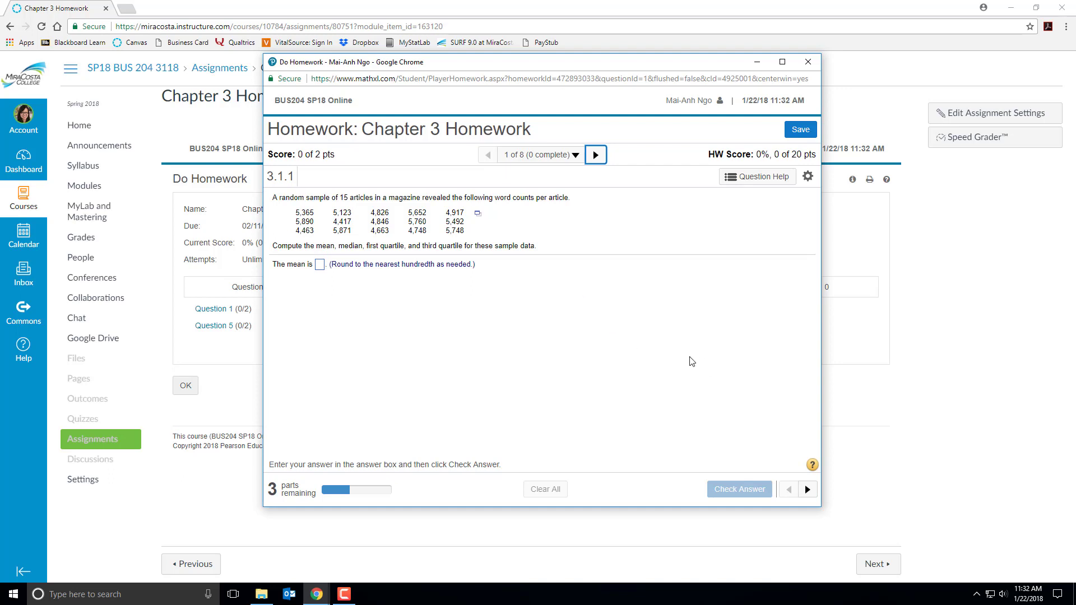
# - View the Help Me Solve This guidance for question 3.1.1, advance to the sum of the values, and close it
pyautogui.click(753, 180)
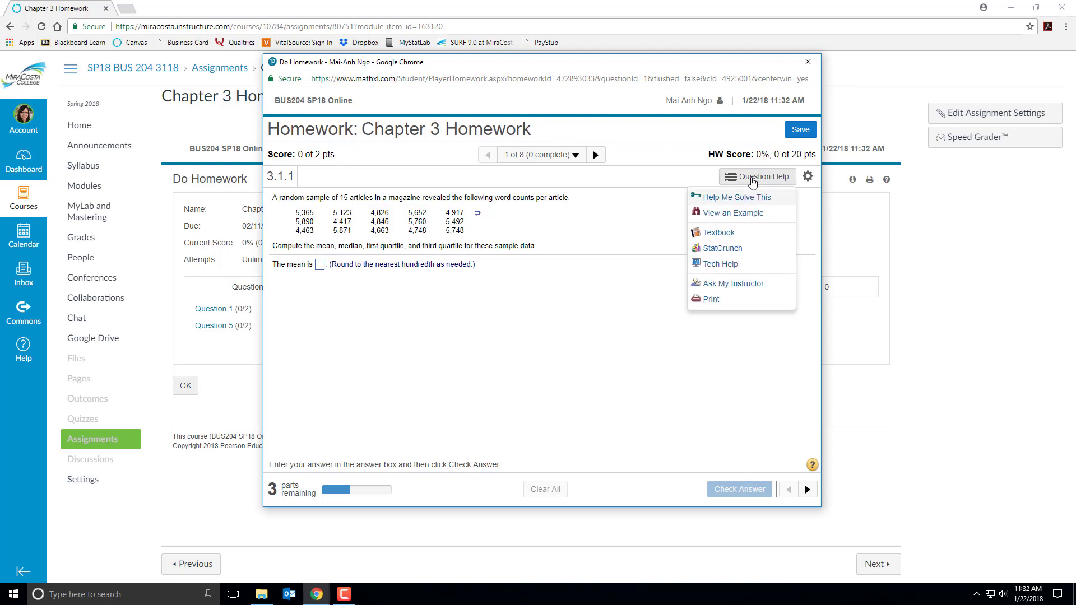
pyautogui.click(723, 199)
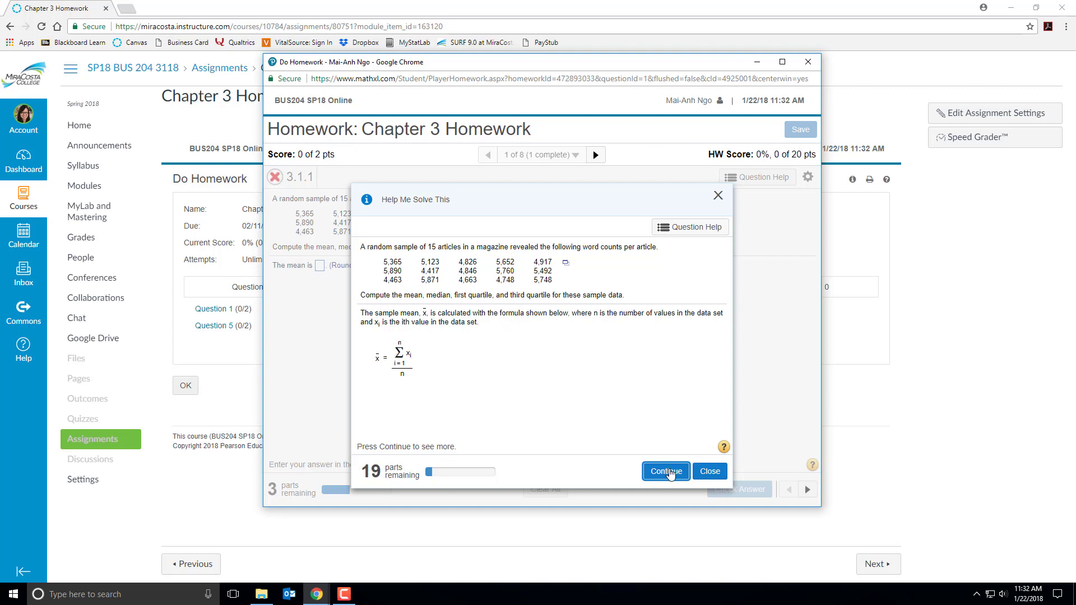
pyautogui.click(666, 471)
pyautogui.click(413, 409)
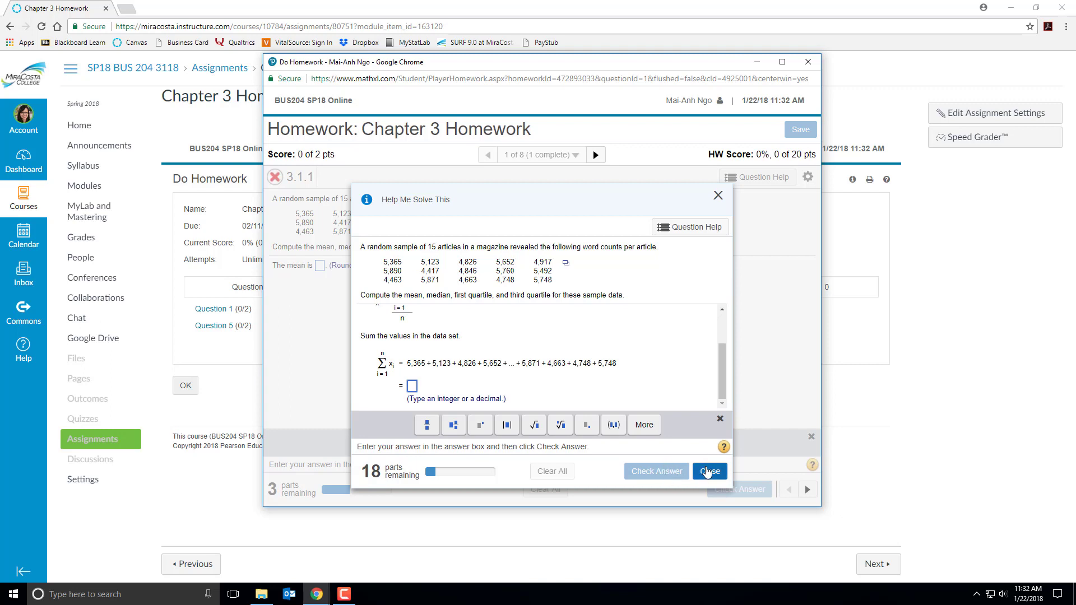
pyautogui.click(709, 471)
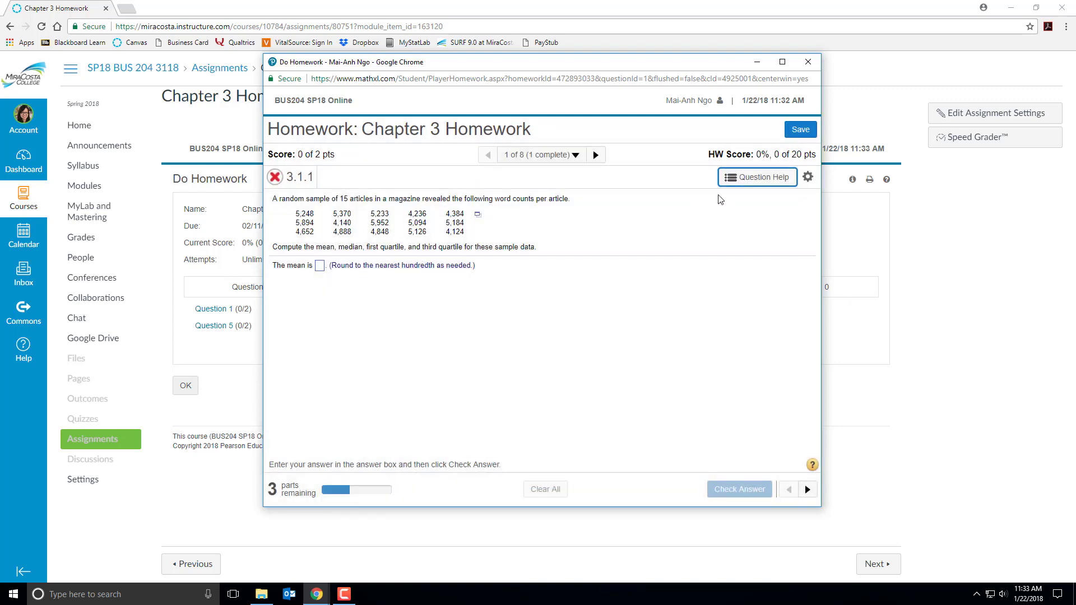
# - View an example for question 3.1.1 and advance it to the part that sums the data values
pyautogui.click(763, 179)
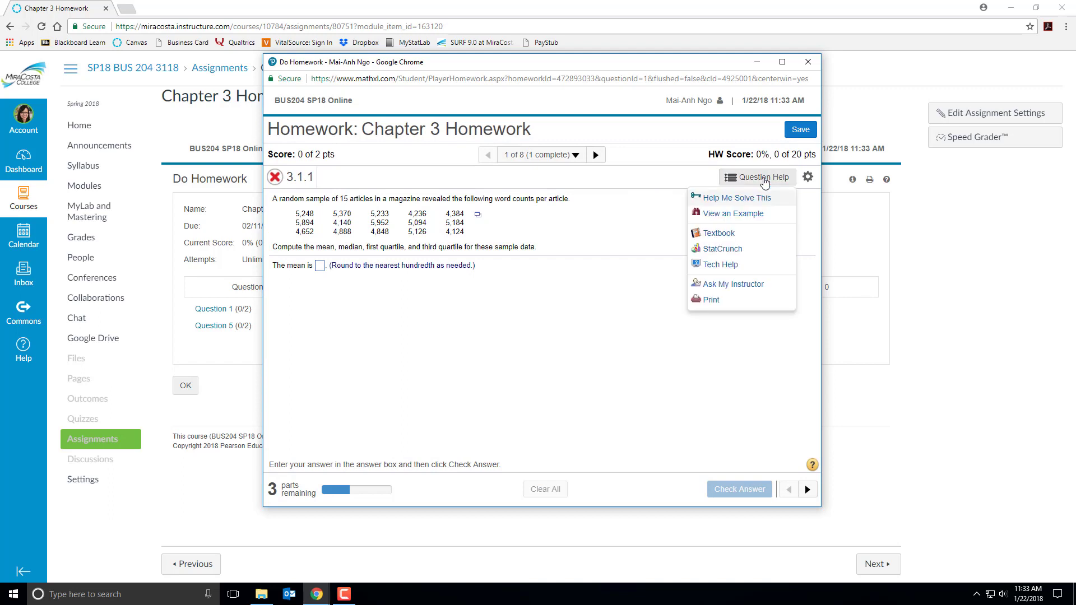
pyautogui.click(722, 216)
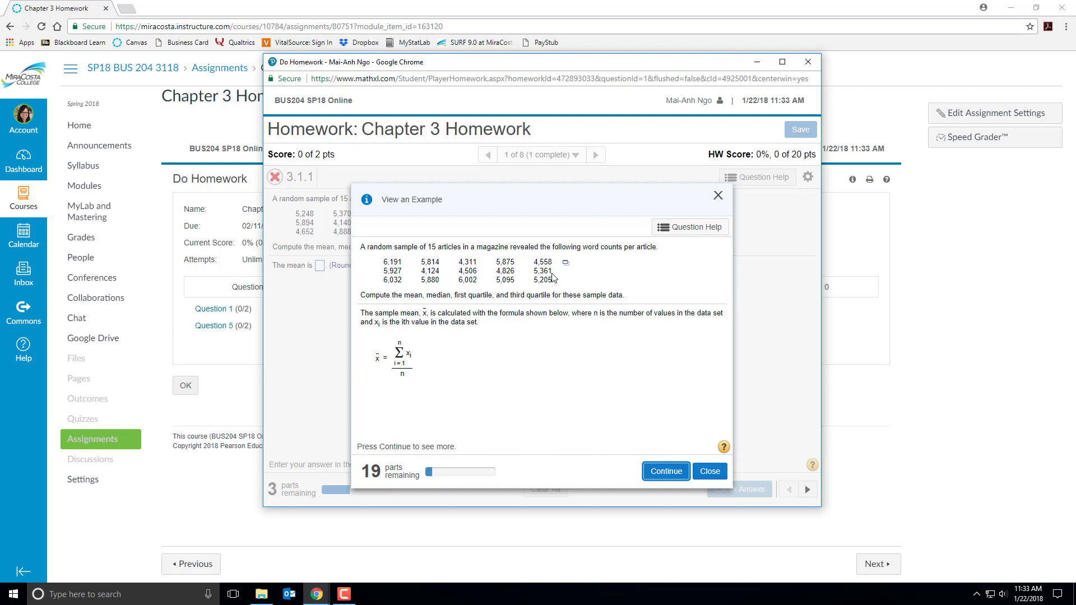
pyautogui.click(667, 475)
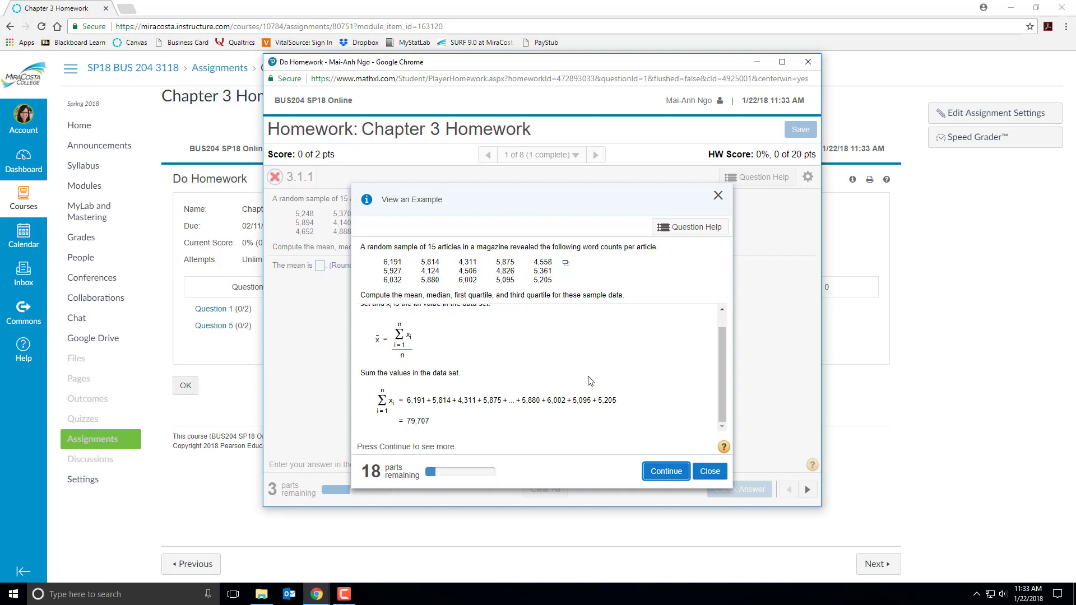
# - Open the printable version of the worked example and enlarge its window to show more of the solution
pyautogui.click(692, 231)
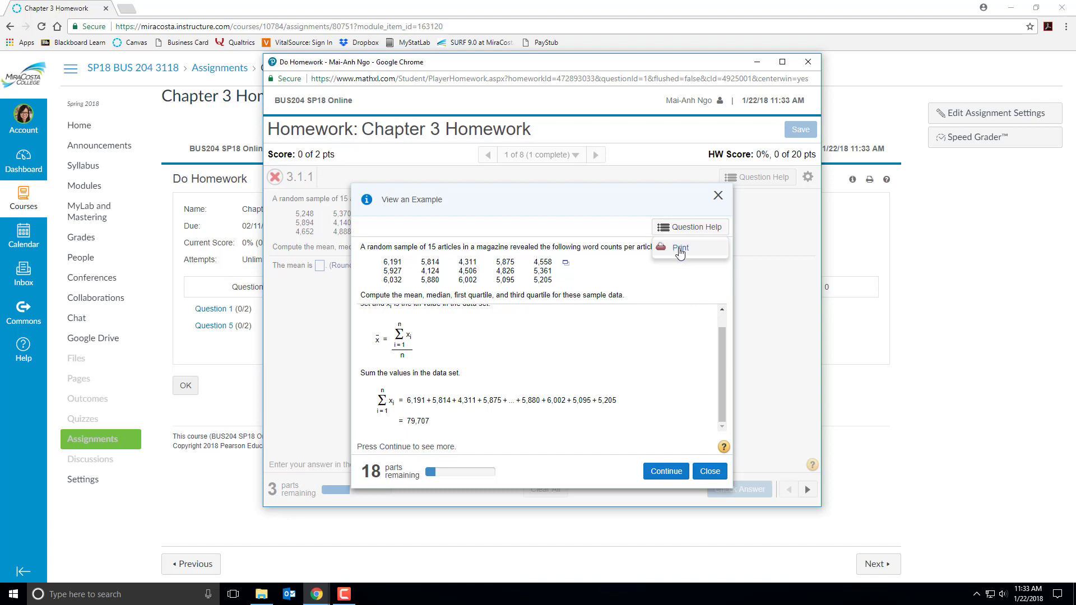
pyautogui.click(680, 250)
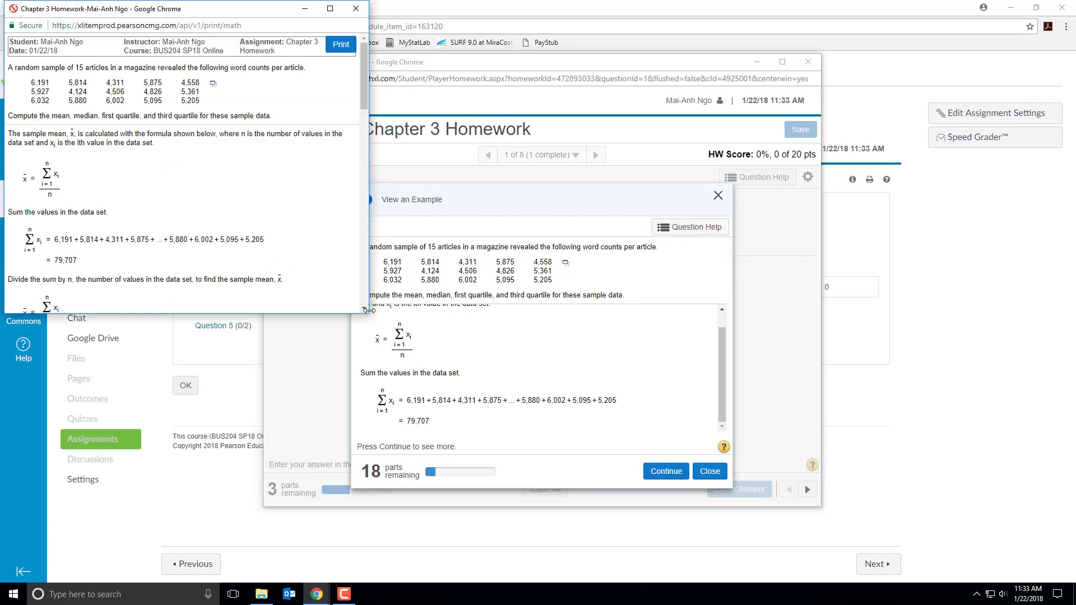
pyautogui.moveTo(369, 310); pyautogui.dragTo(426, 581)
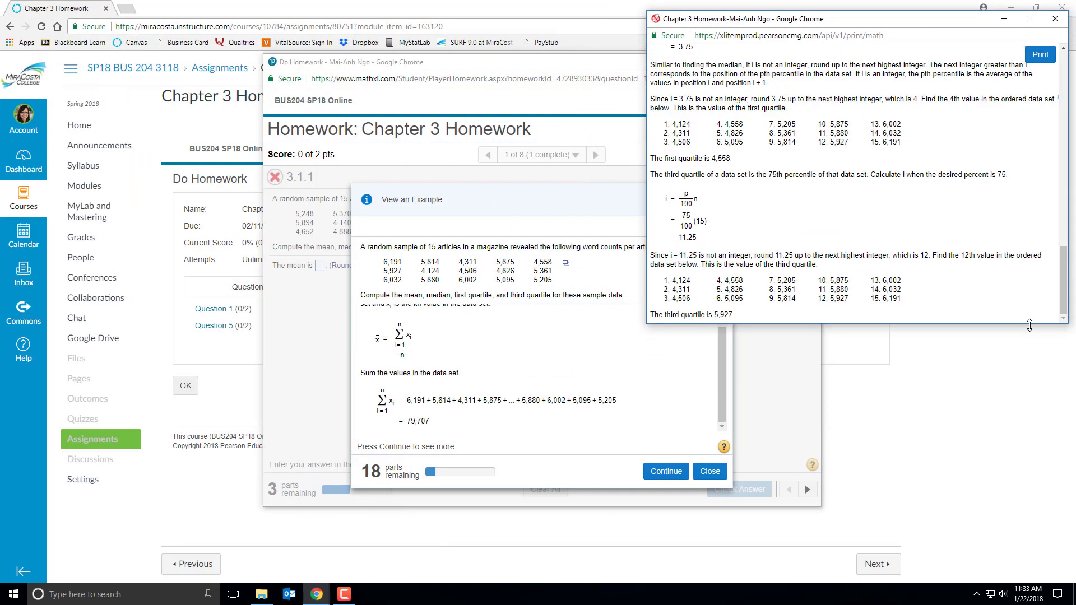
pyautogui.moveTo(1029, 325); pyautogui.dragTo(1029, 558)
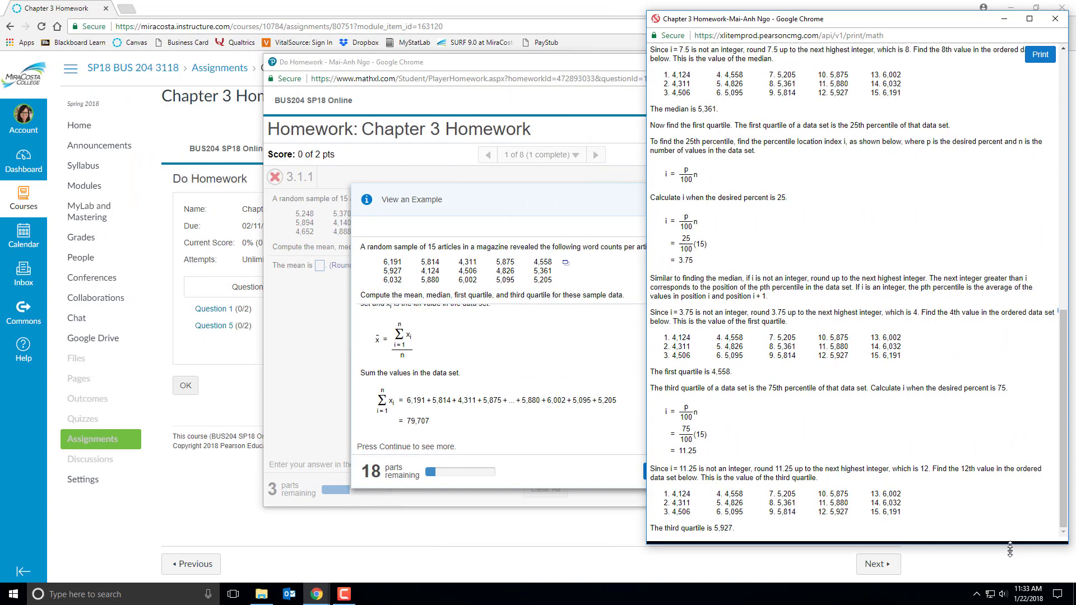
# - Close the example dialog and place the homework window beside the printable solution, bringing its mean and median calculations into view
pyautogui.click(591, 189)
pyautogui.click(722, 180)
pyautogui.moveTo(697, 67); pyautogui.dragTo(498, 26)
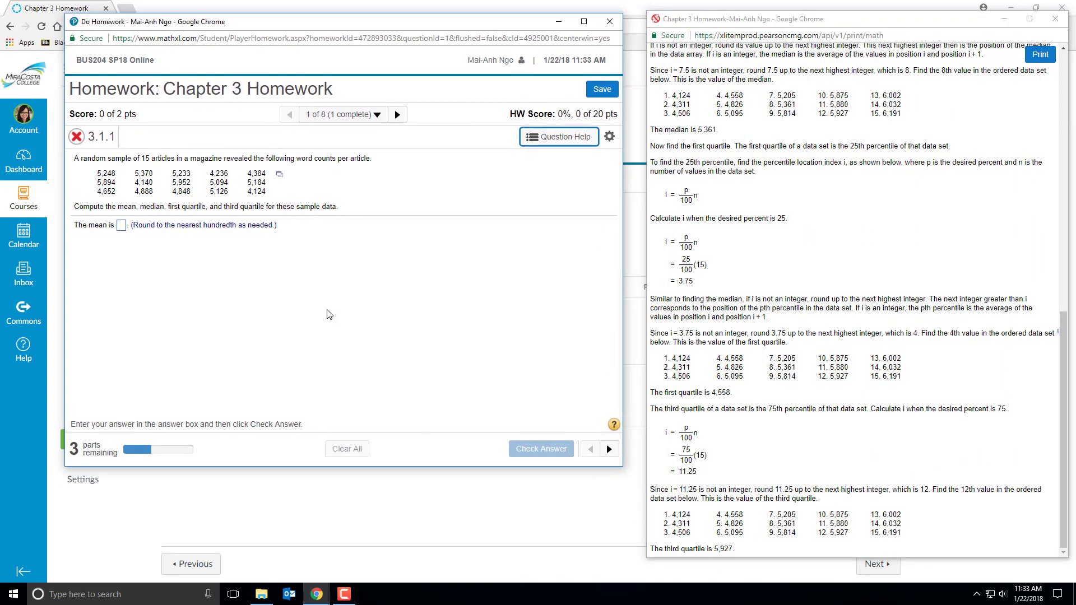
pyautogui.scroll(7, 827, 264)
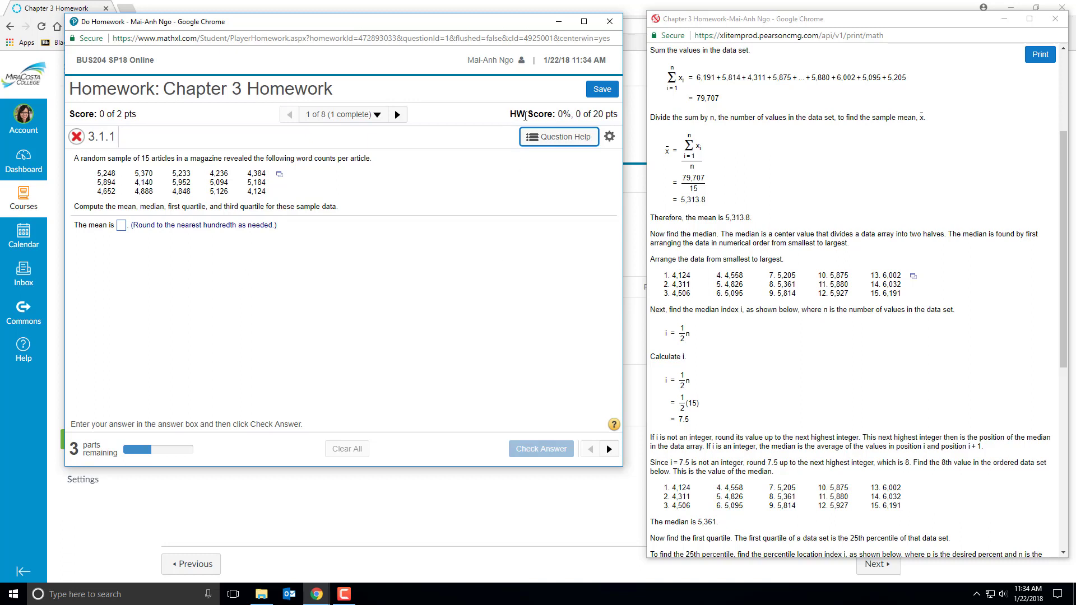
# - Draft an Ask My Instructor message reading "How do I calculate the mean?" and close it without sending
pyautogui.click(556, 140)
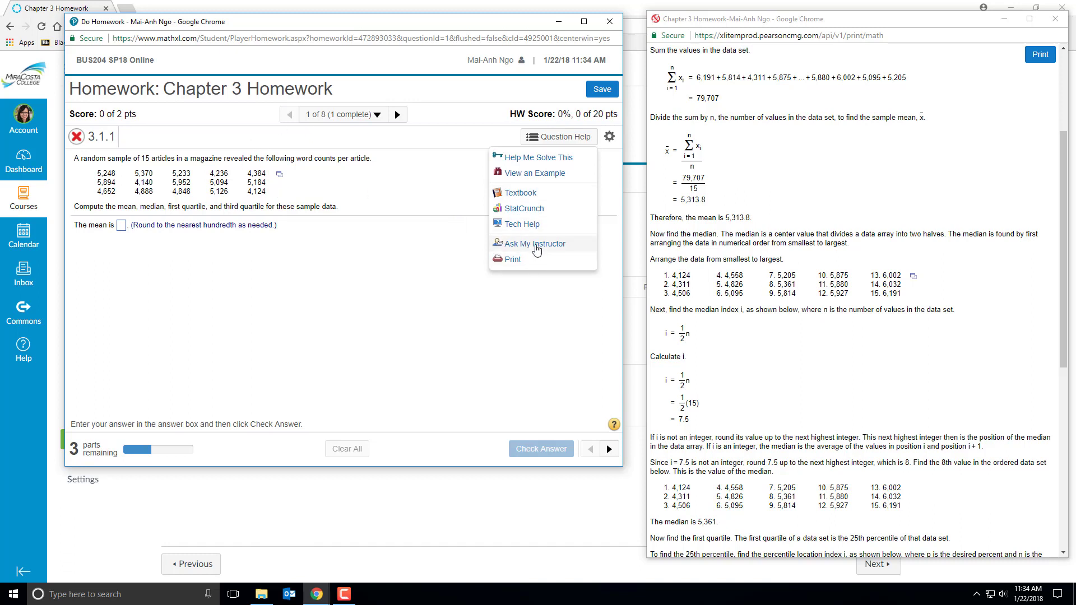
pyautogui.click(536, 244)
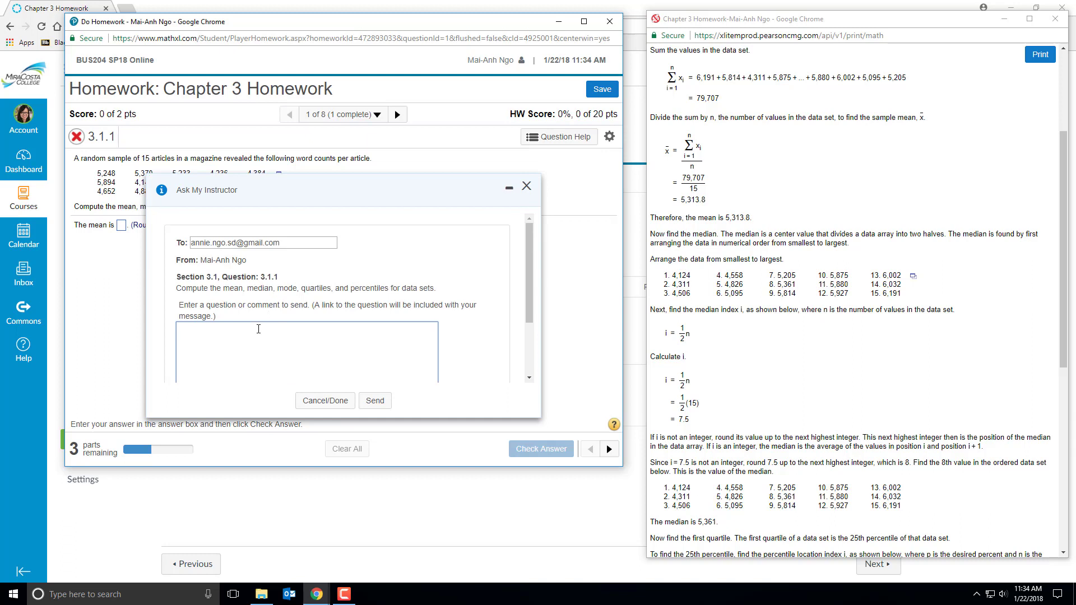
pyautogui.click(267, 334)
pyautogui.write('How do I c')
pyautogui.write('alculate the mean?')
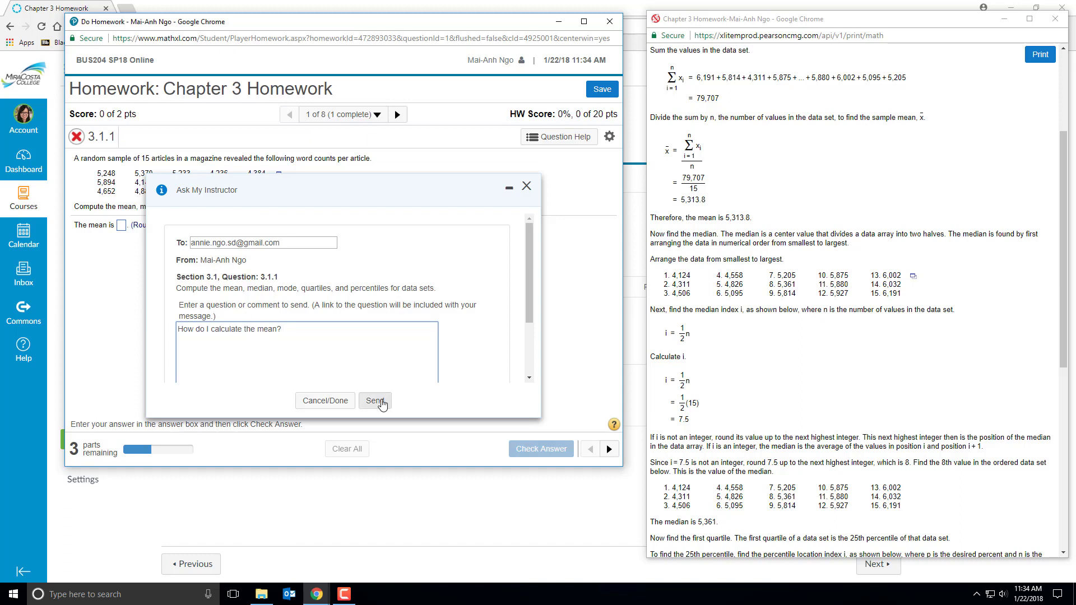
pyautogui.moveTo(530, 302); pyautogui.dragTo(456, 218)
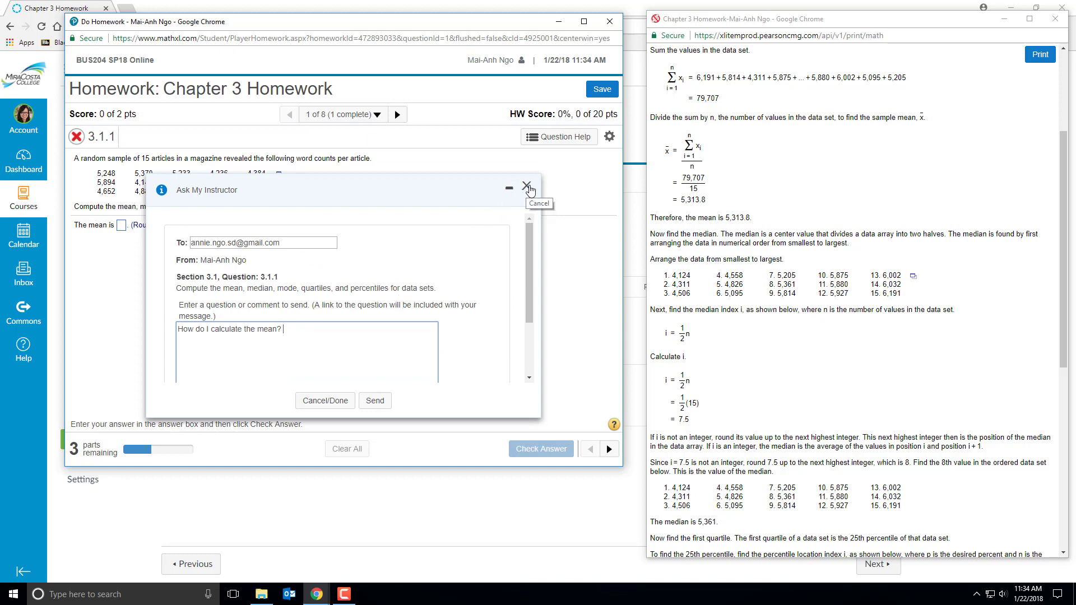
pyautogui.click(527, 187)
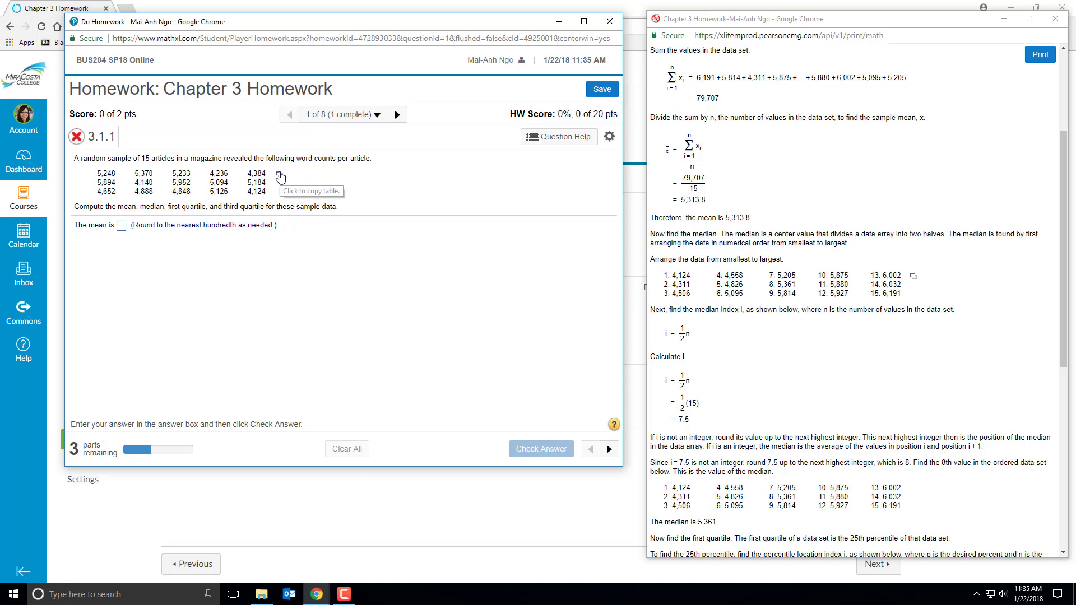
# - Open the word-count table of question 3.1.1 in StatCrunch
pyautogui.click(280, 175)
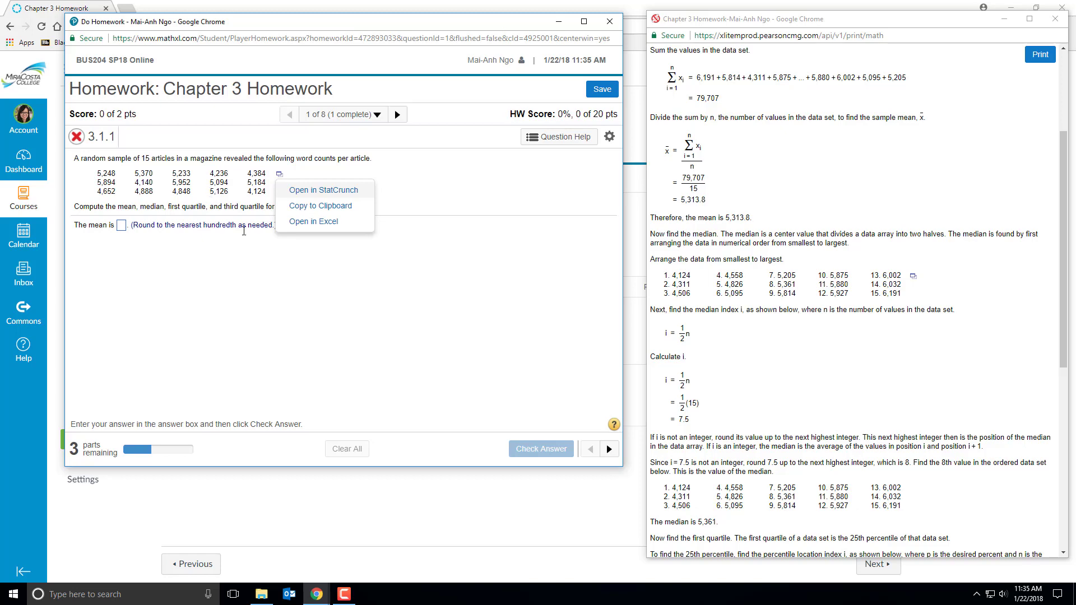
pyautogui.click(312, 192)
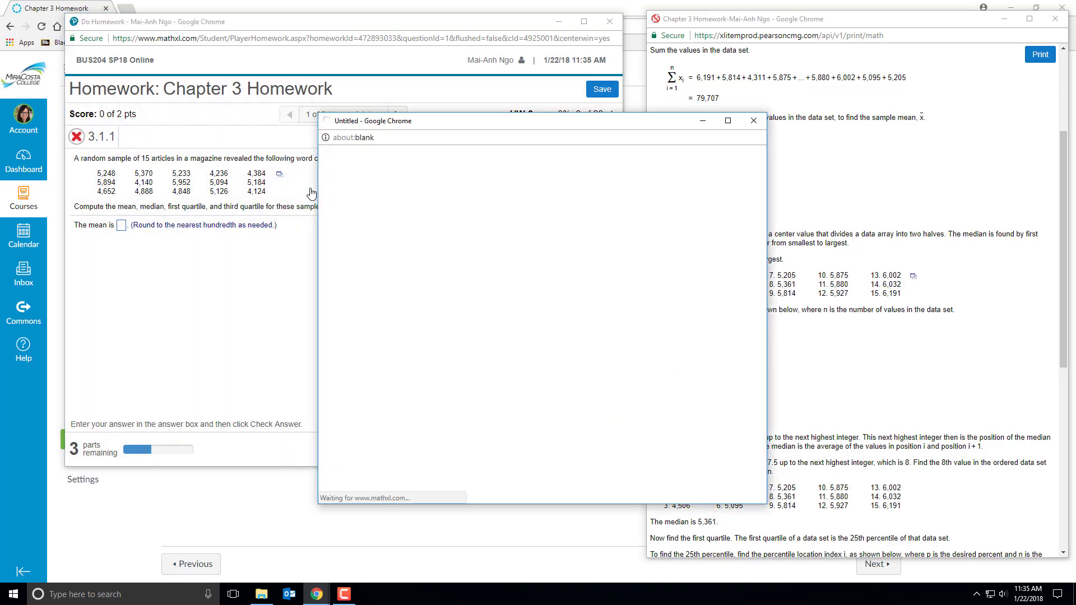
pyautogui.click(453, 248)
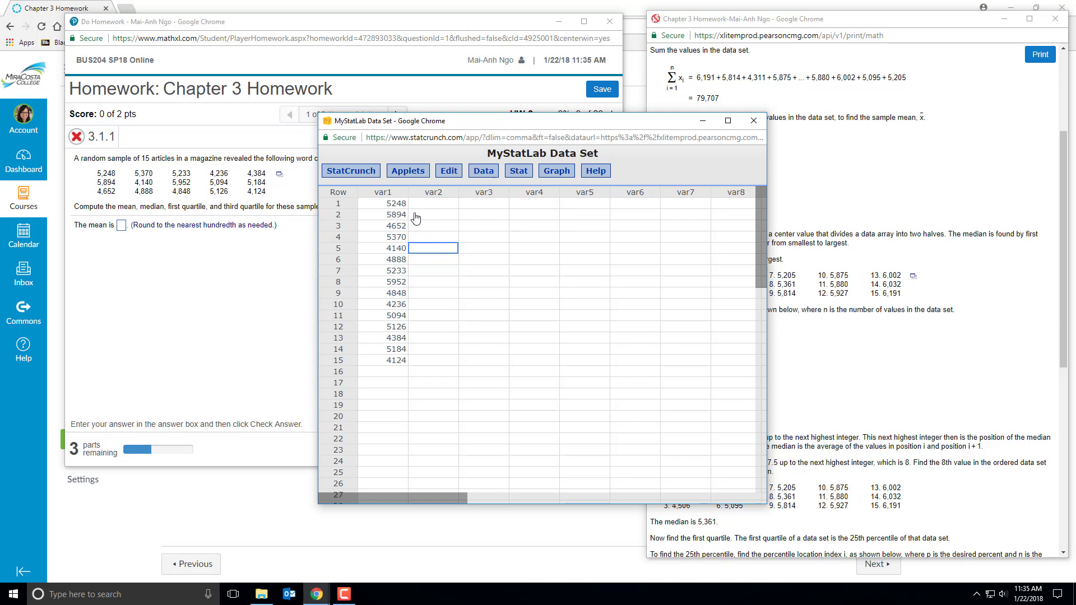
# - Look through StatCrunch's data, statistics and graph commands, and close the data set window
pyautogui.click(483, 171)
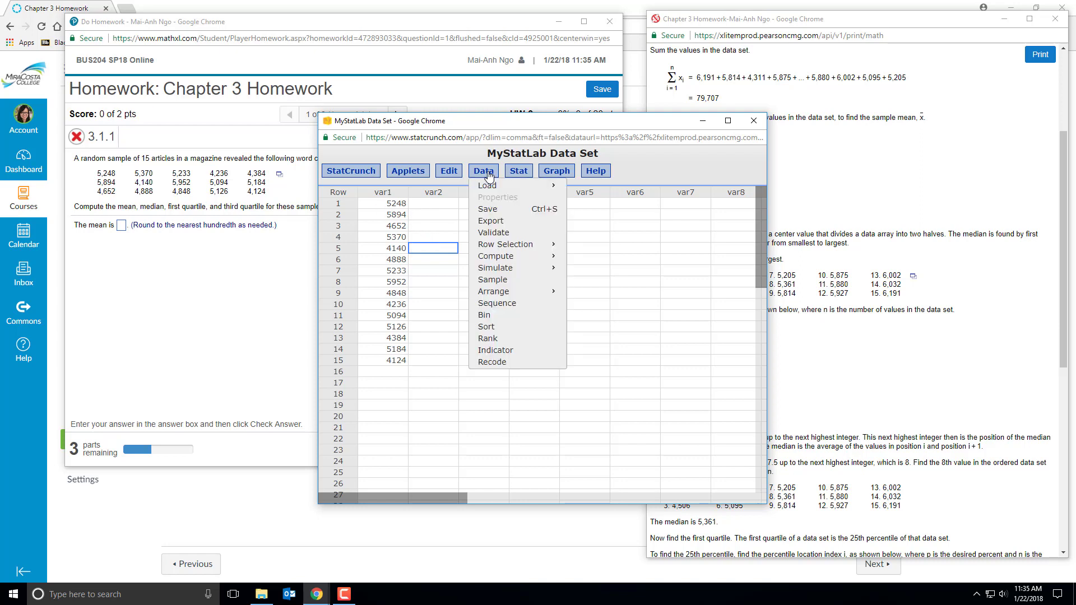
pyautogui.click(518, 172)
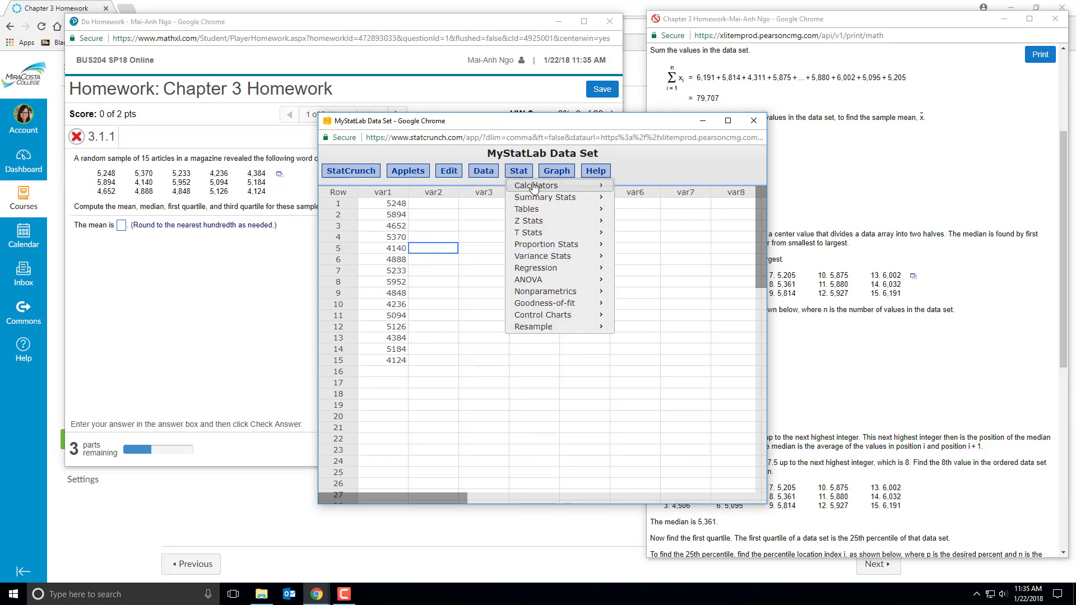
pyautogui.click(569, 173)
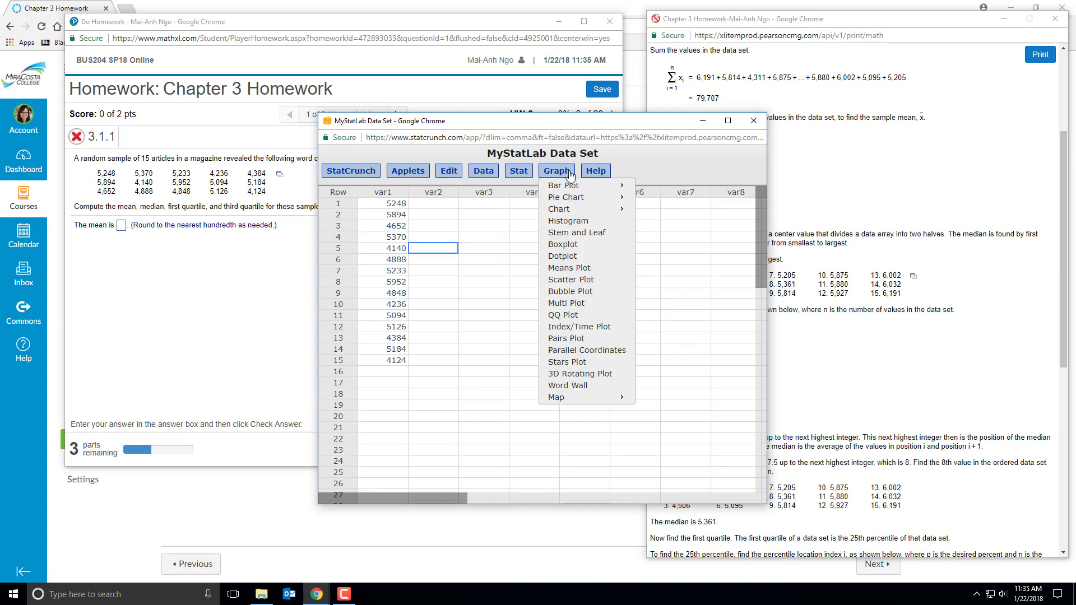
pyautogui.click(643, 170)
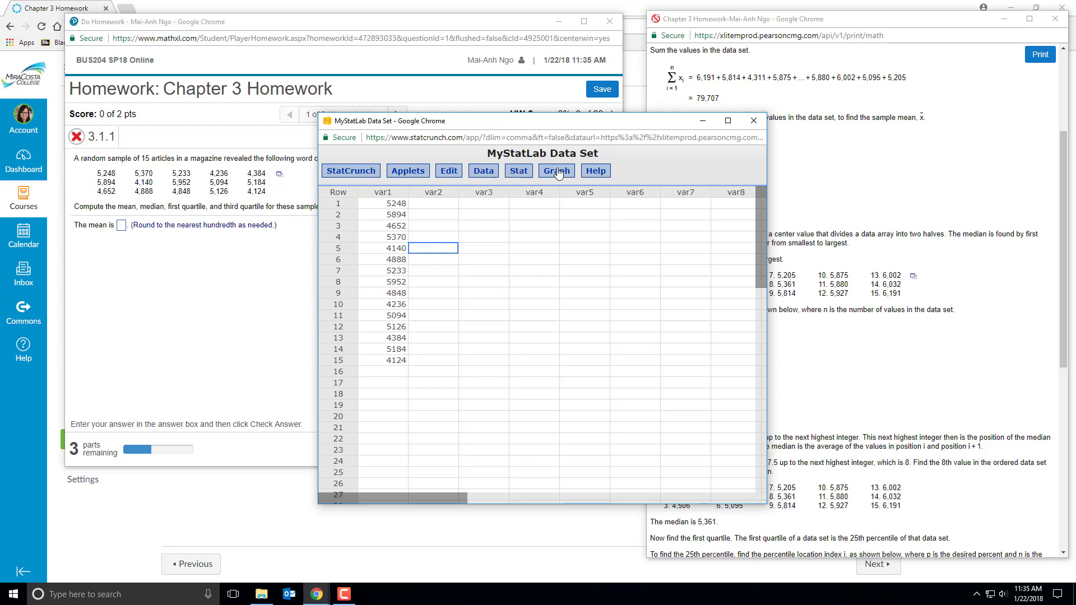
pyautogui.click(753, 122)
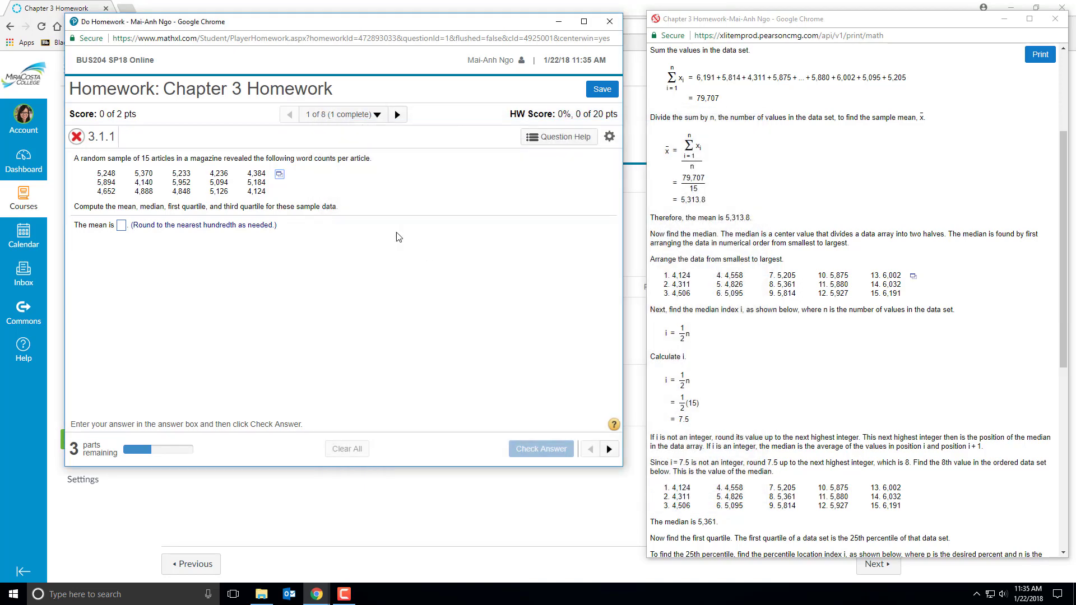
# - Export the word-count table to Excel, open the downloaded workbook, and select cell A16 below the data
pyautogui.click(279, 176)
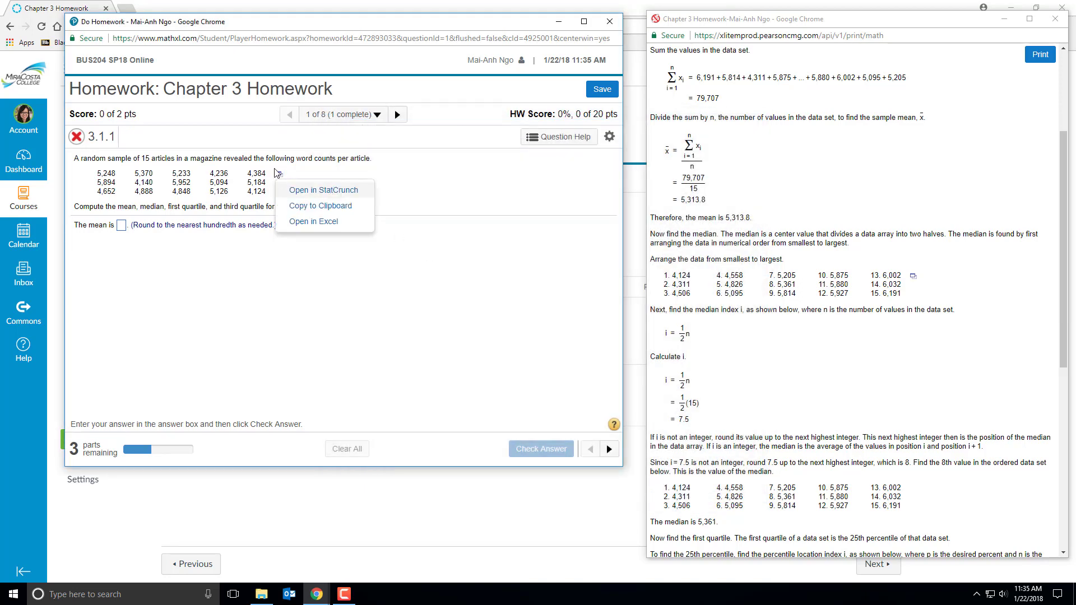
pyautogui.click(313, 222)
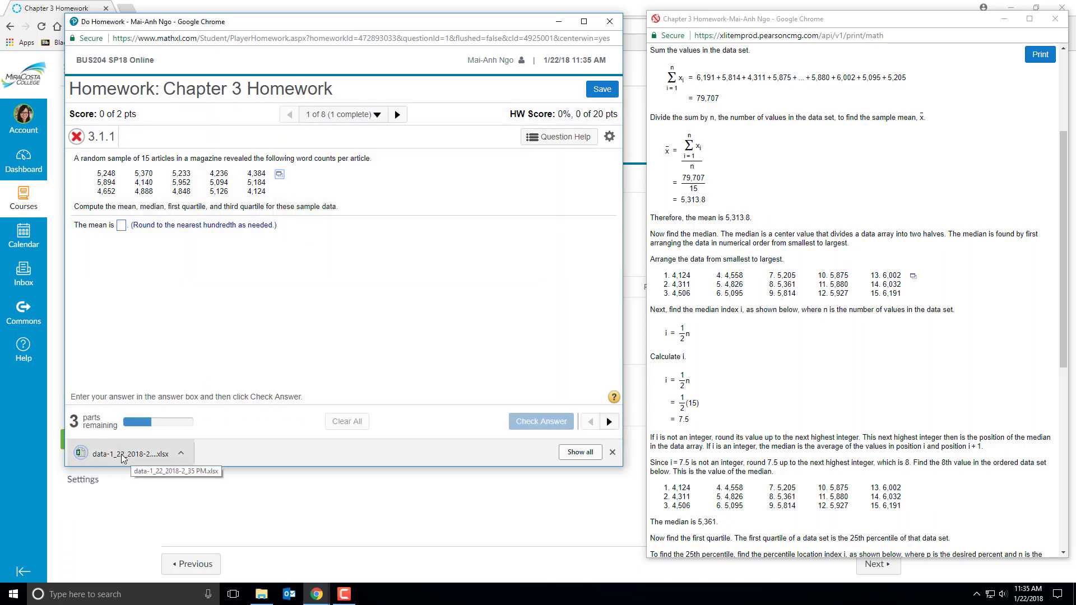
pyautogui.click(121, 454)
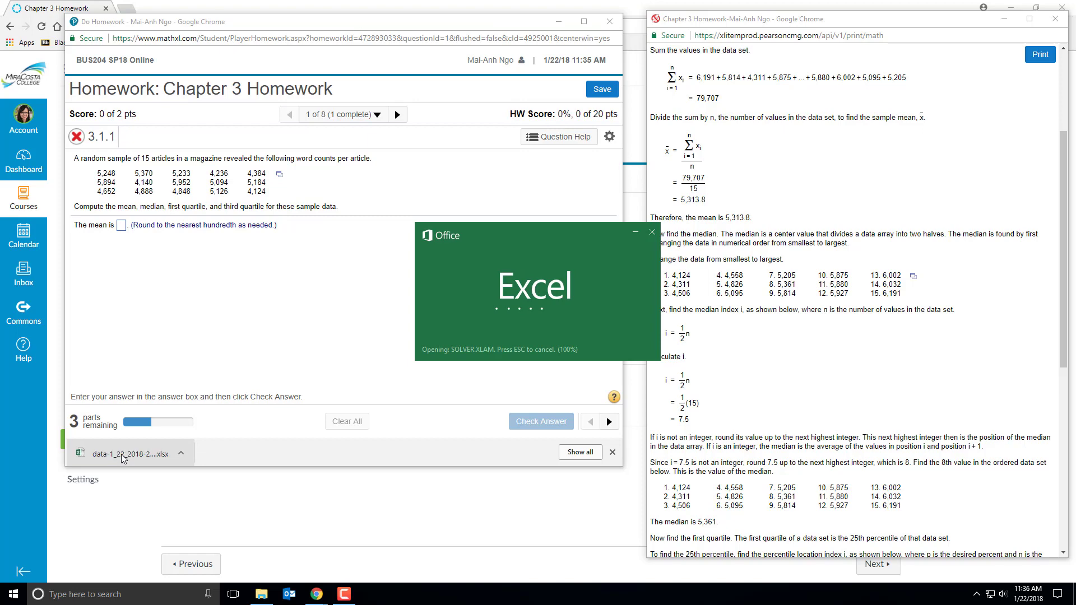
pyautogui.click(509, 65)
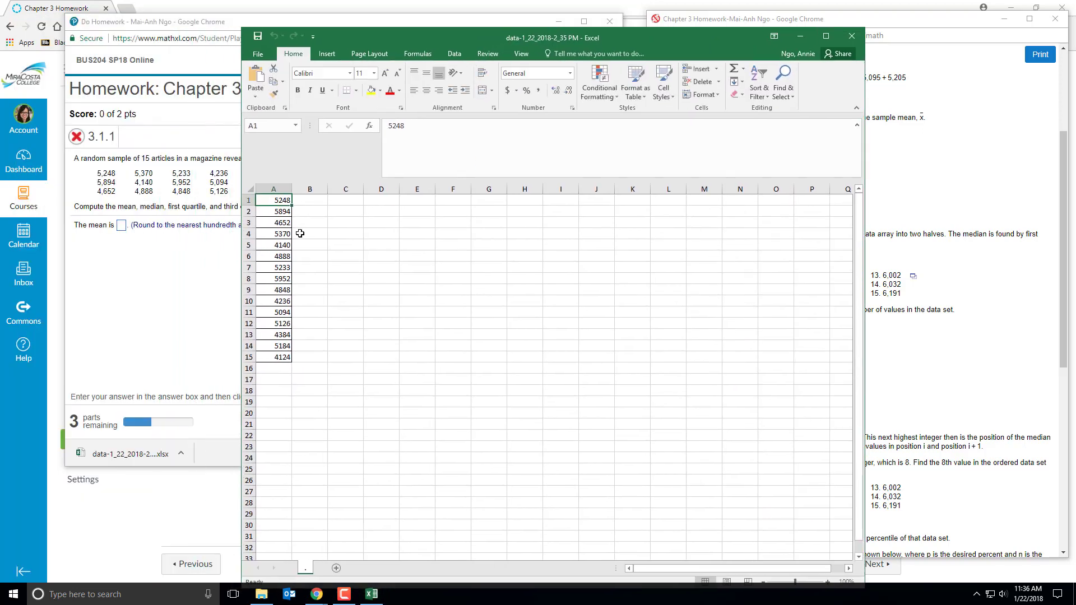
pyautogui.click(274, 368)
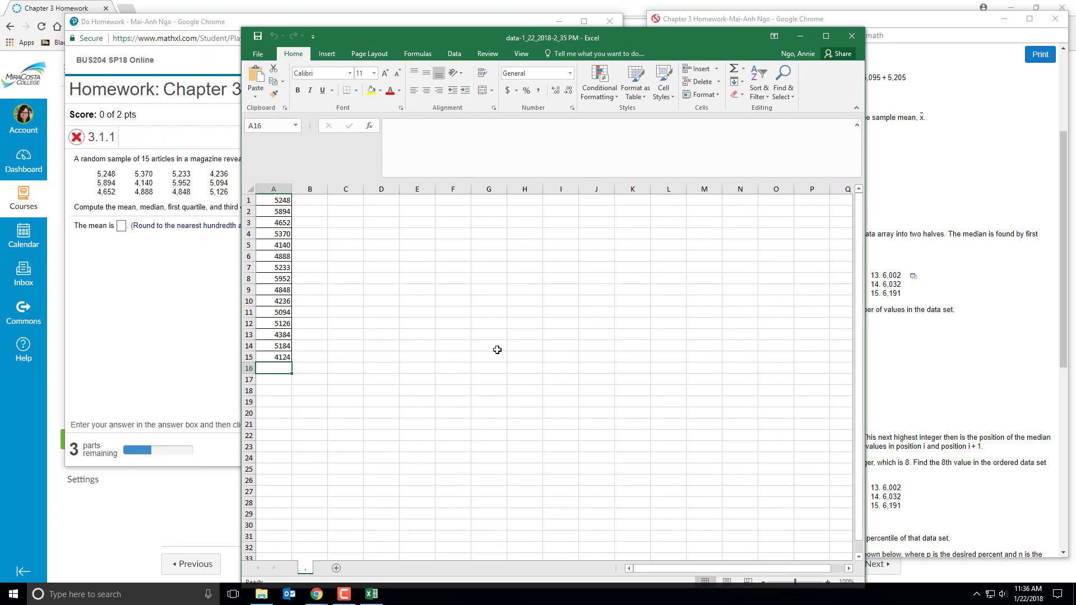
# - Add up the word counts in cell A16 with a SUM formula over A1:A15, and select the cell to show its formula
pyautogui.write('=sum(')
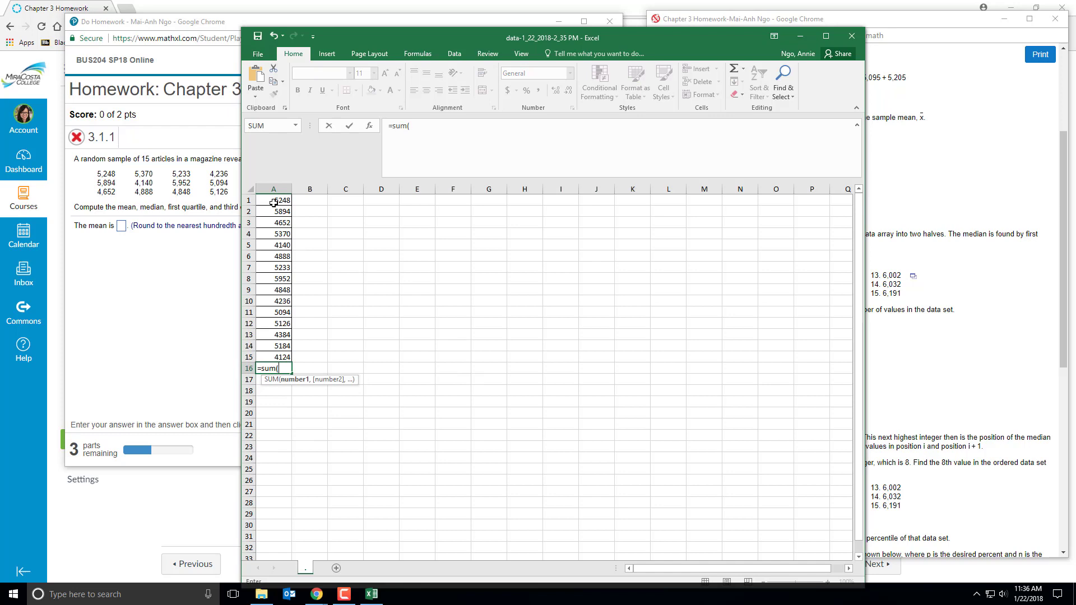
pyautogui.moveTo(273, 203); pyautogui.dragTo(272, 357)
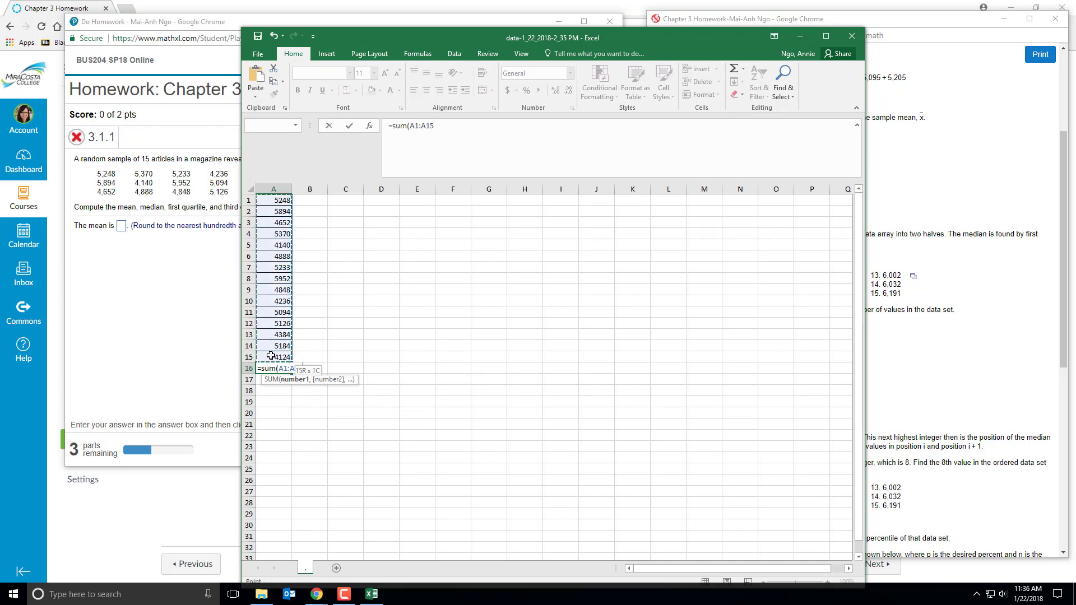
pyautogui.press('Return')
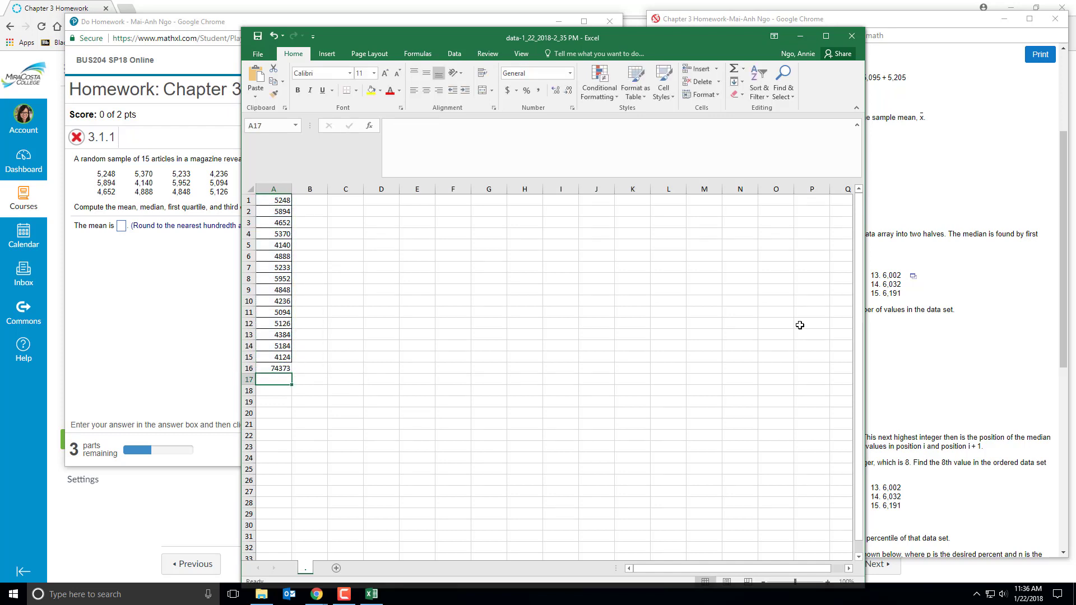
pyautogui.click(283, 368)
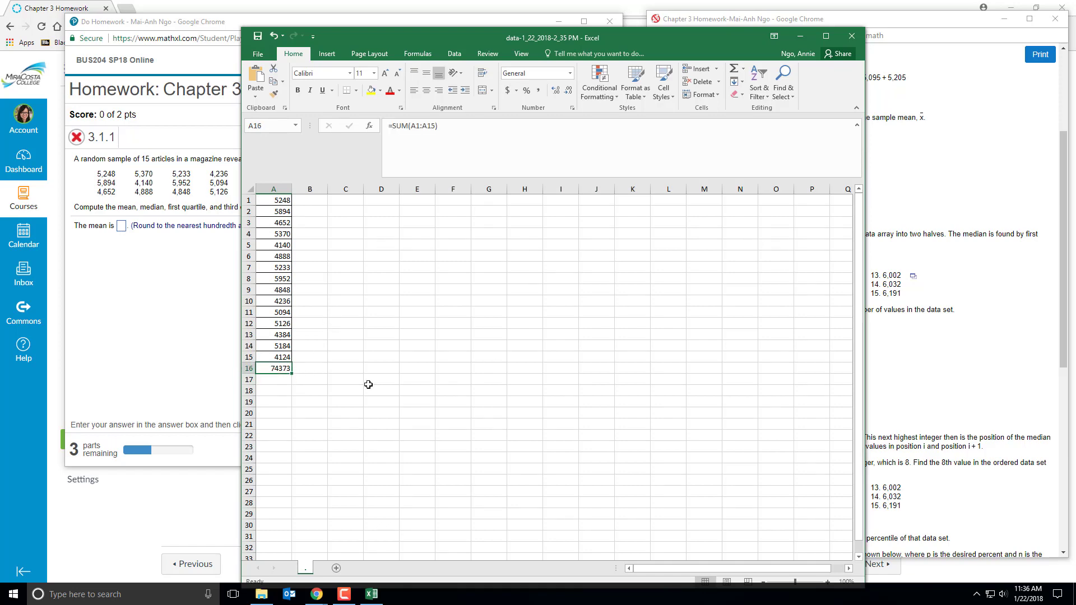
# - Close the Excel workbook and return to the copy options of the word-count table in question 3.1.1
pyautogui.click(851, 39)
pyautogui.click(537, 311)
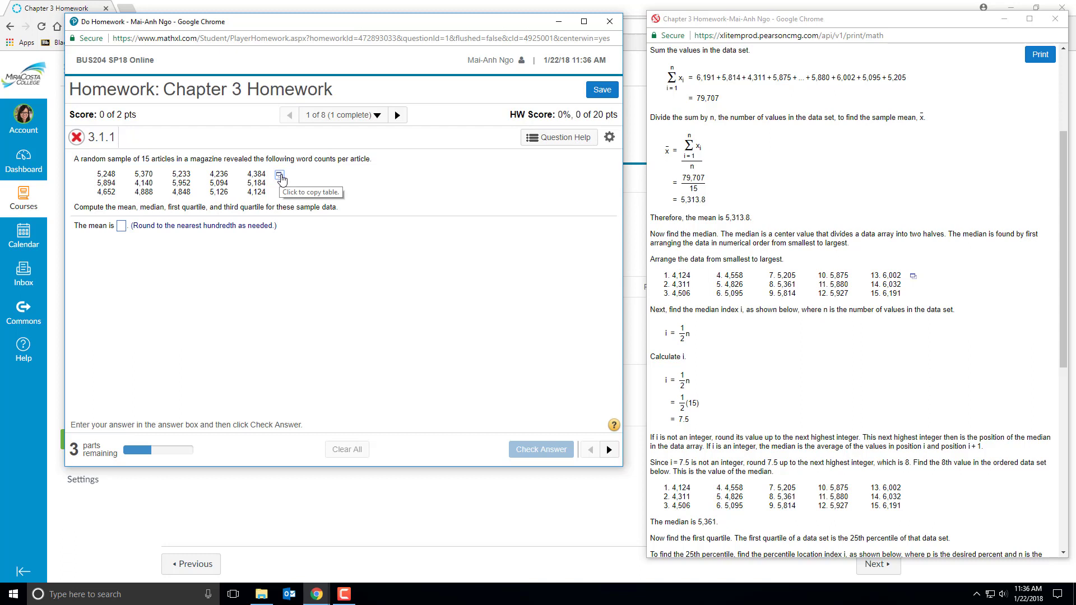
pyautogui.click(281, 176)
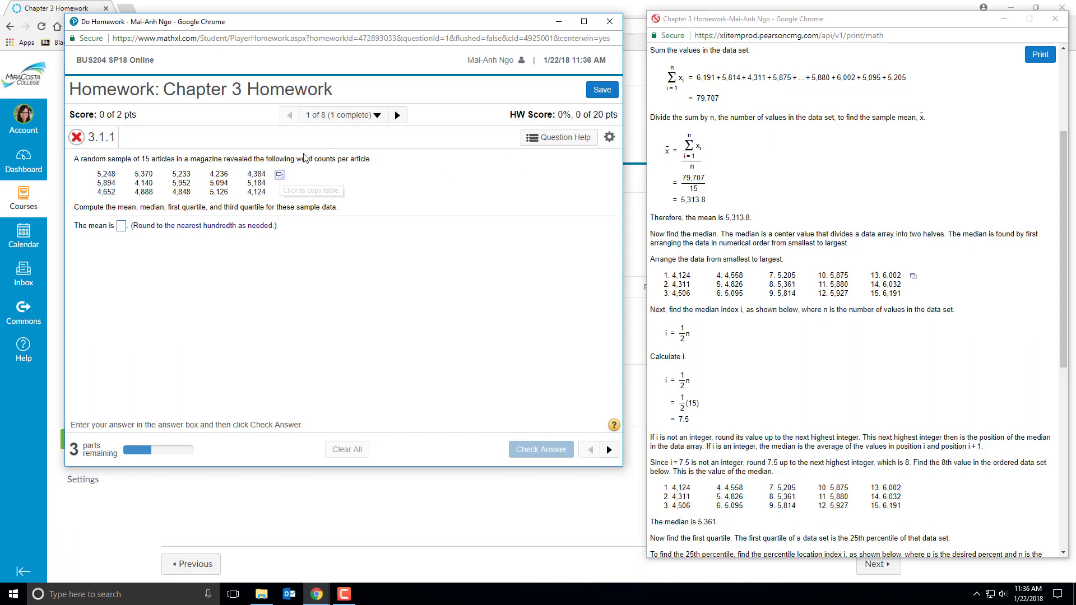
# - Go to question 3.1.13, submit 10 as the mean, and dismiss the feedback
pyautogui.click(397, 116)
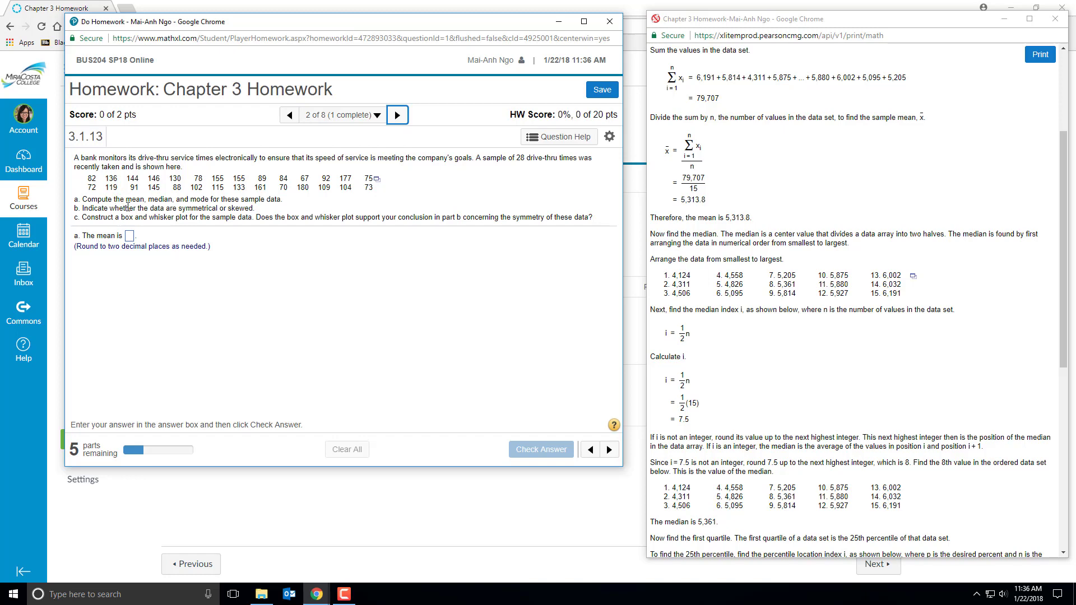
pyautogui.click(130, 235)
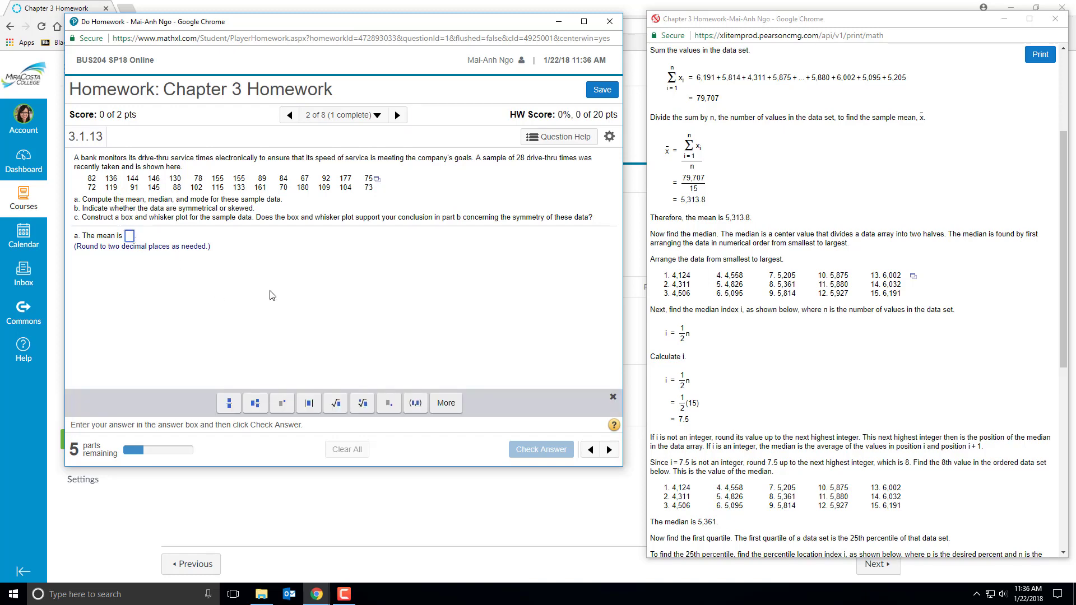
pyautogui.write('10')
pyautogui.press('Return')
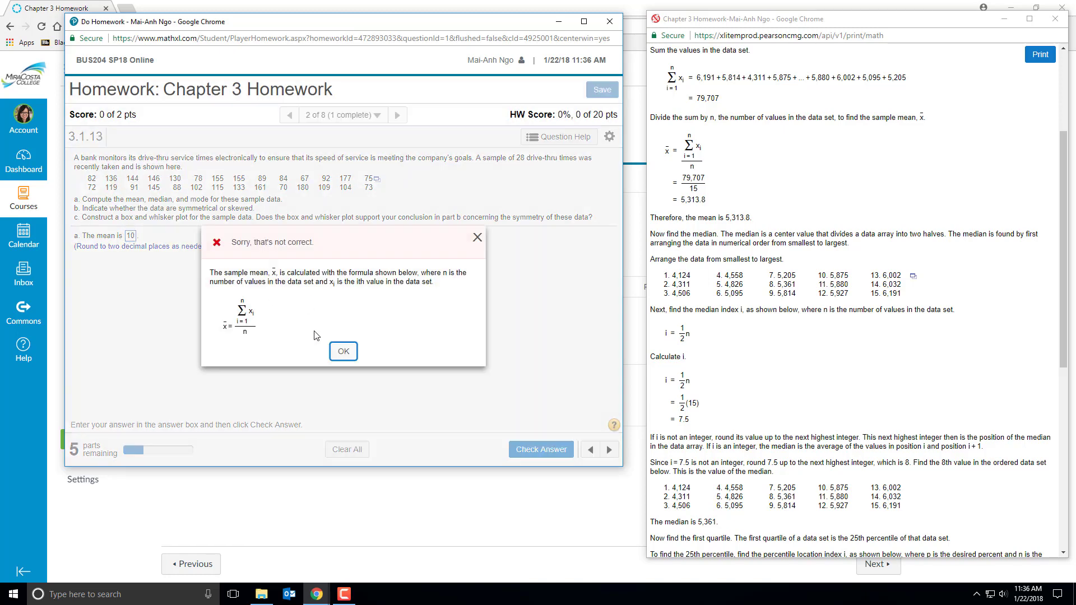
pyautogui.click(344, 353)
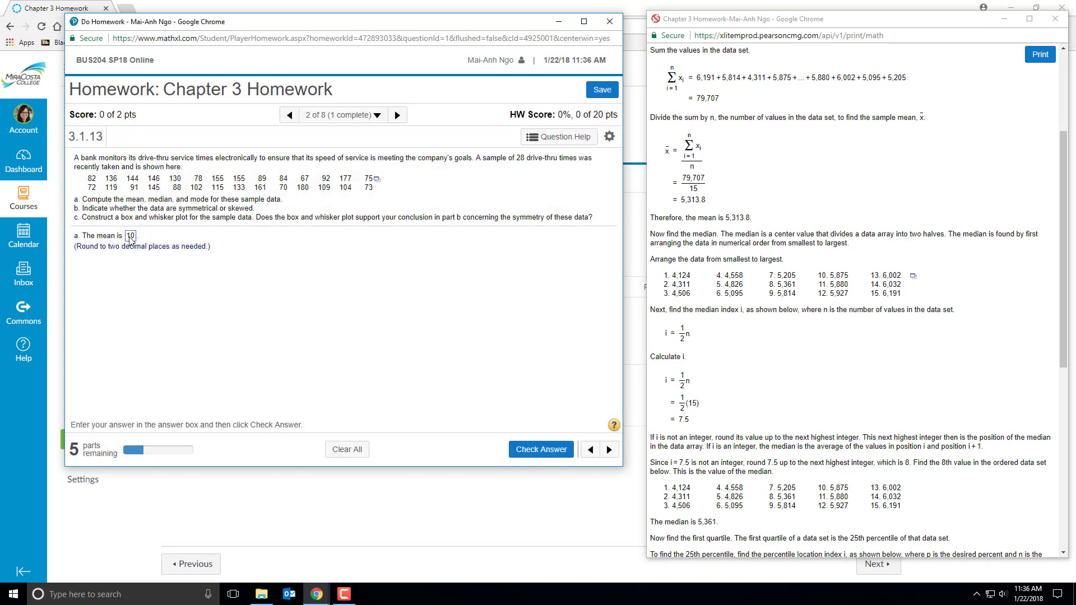
# - Check the mean answer of 10 again, submit 100 as the final attempt, and dismiss the feedback
pyautogui.click(540, 451)
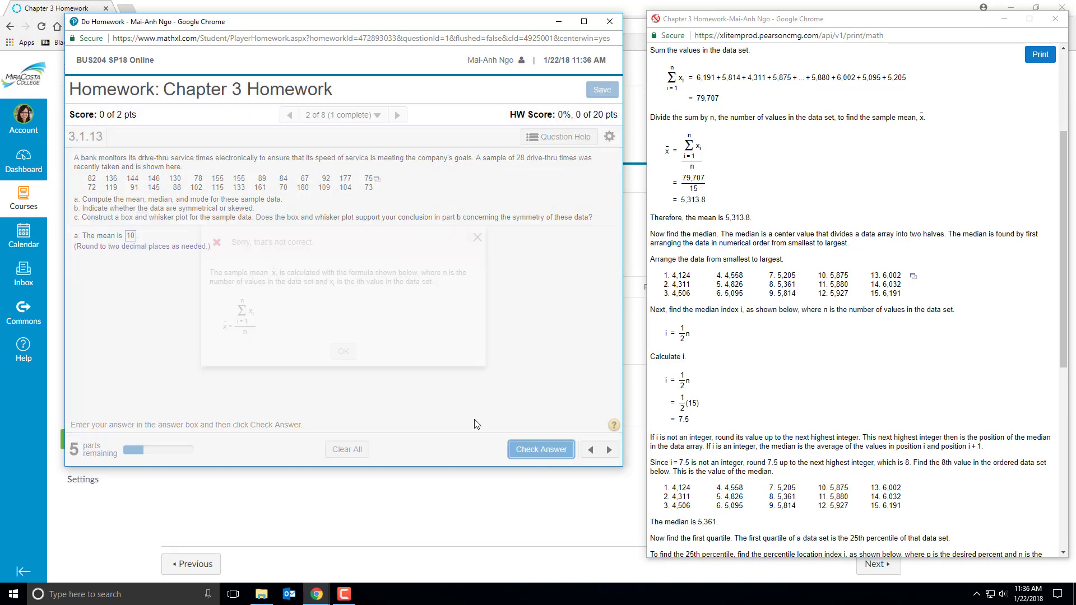
pyautogui.click(343, 353)
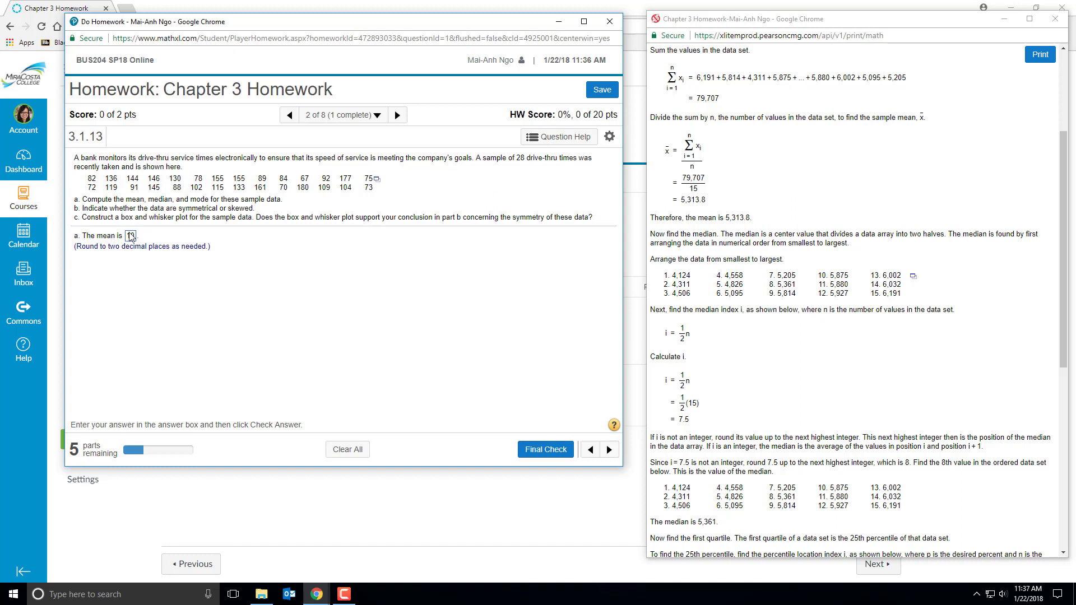
pyautogui.write('00')
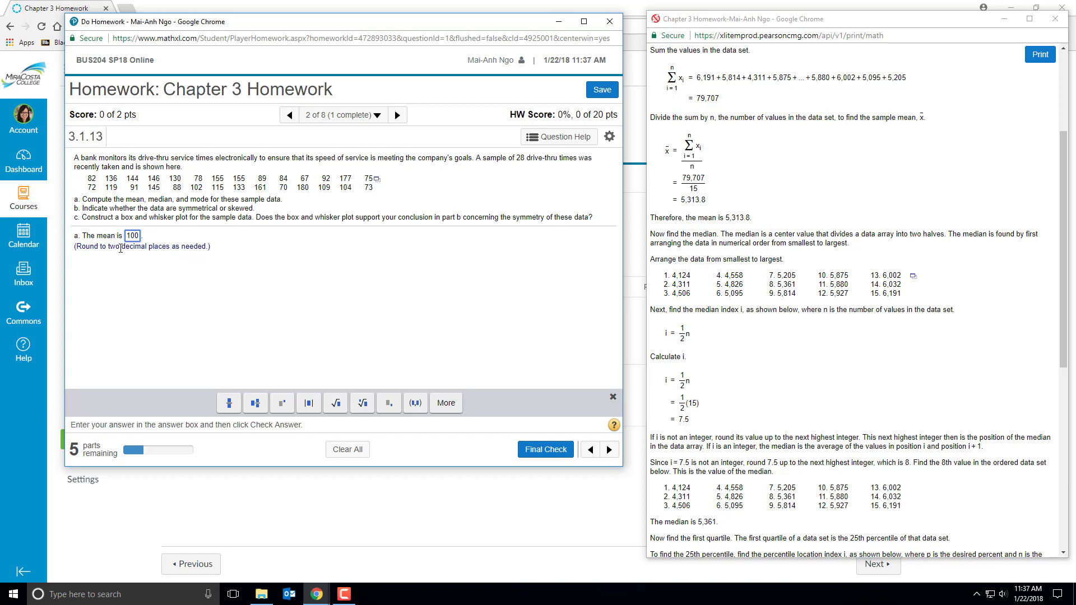
pyautogui.click(529, 451)
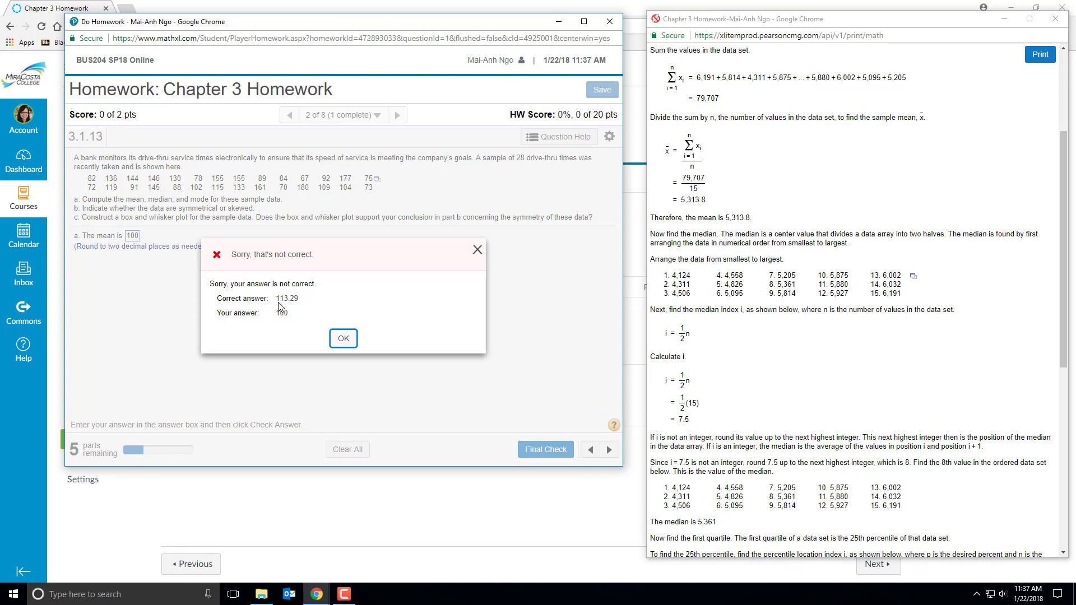
pyautogui.click(279, 304)
pyautogui.click(343, 338)
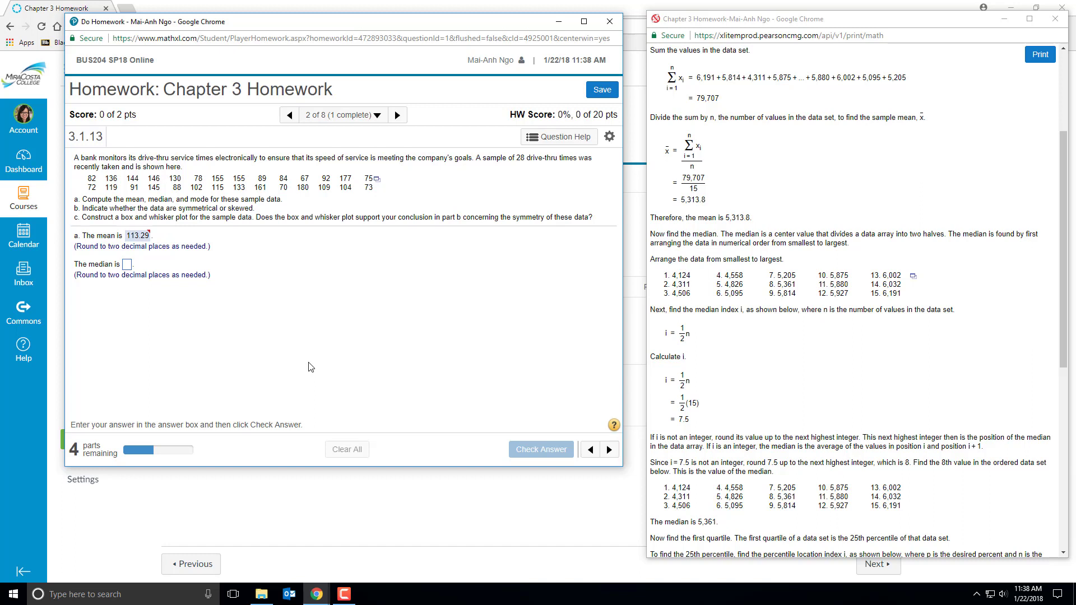
# - Close the homework question window and return to the Chapter 3 Homework overview
pyautogui.click(561, 145)
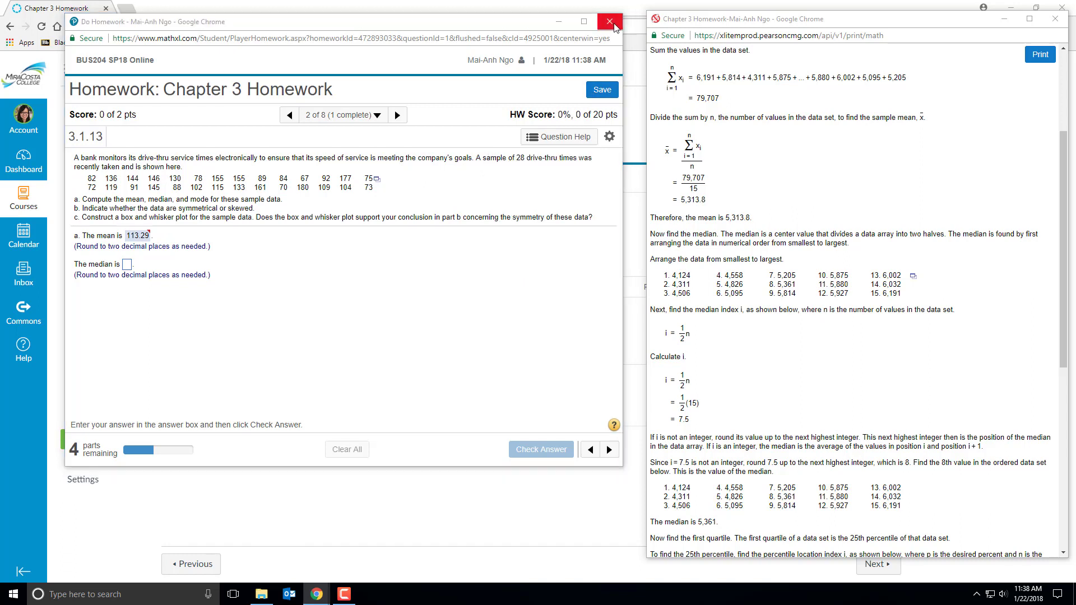
pyautogui.click(610, 21)
pyautogui.click(379, 96)
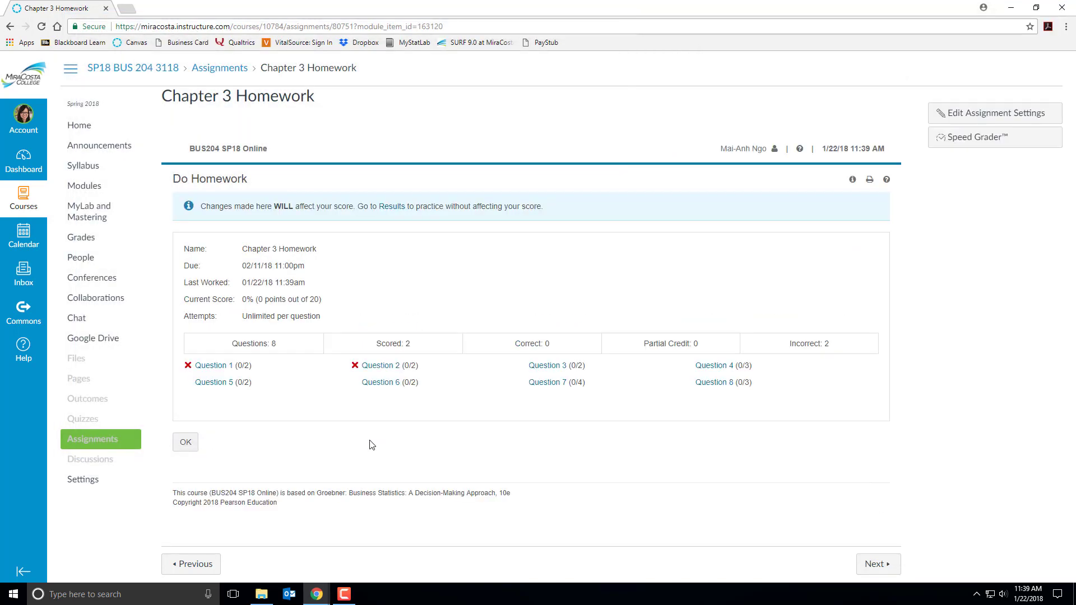